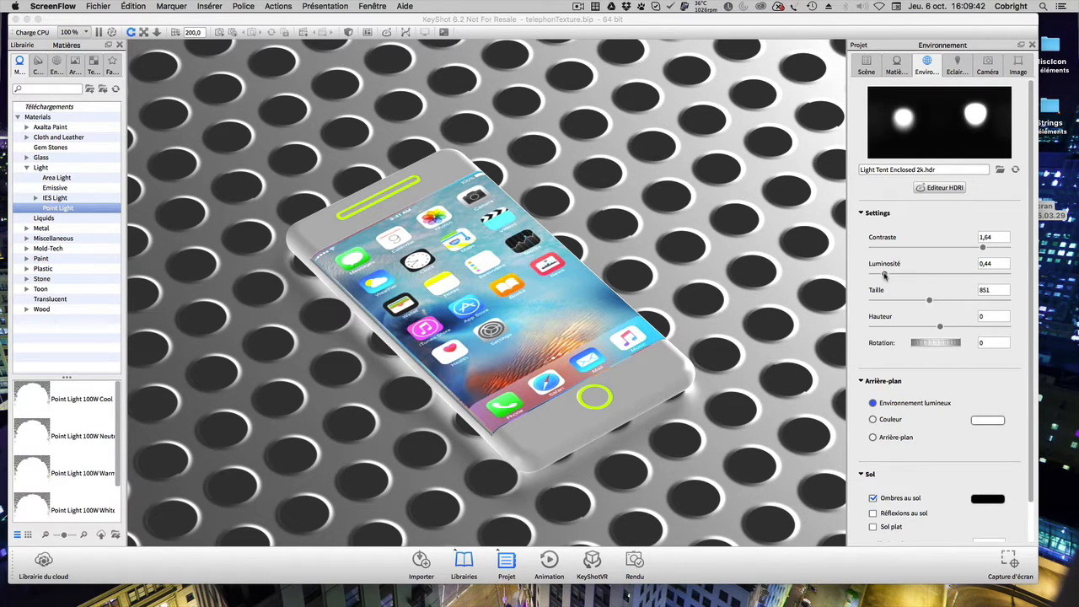
- Lower the environment brightness to 0 and turn on both pSphere1 lights in the Sphere group
left_click_drag(885, 275, 867, 277)
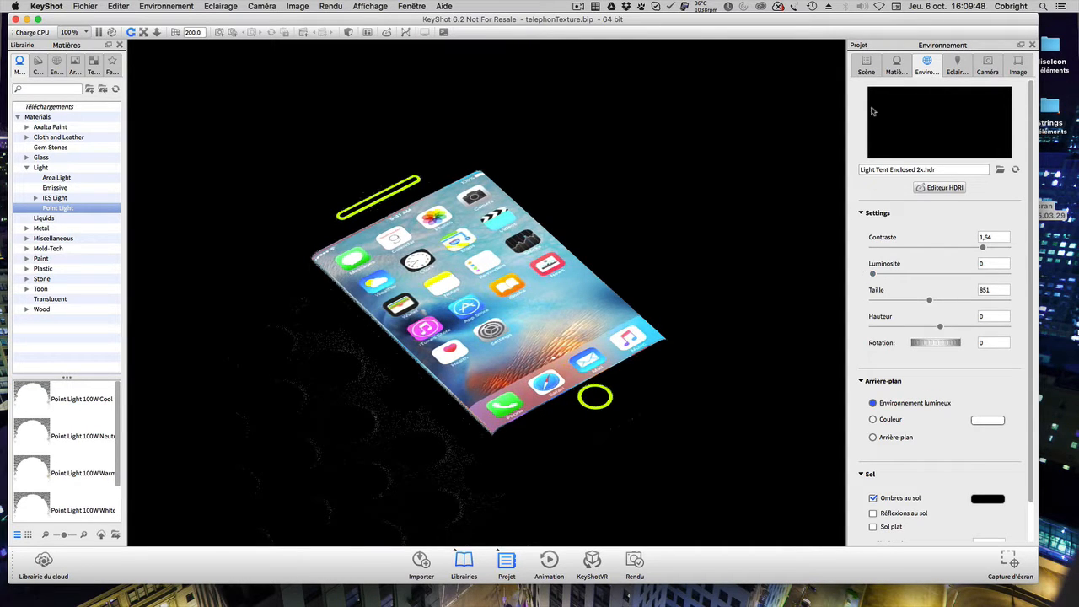
left_click(866, 65)
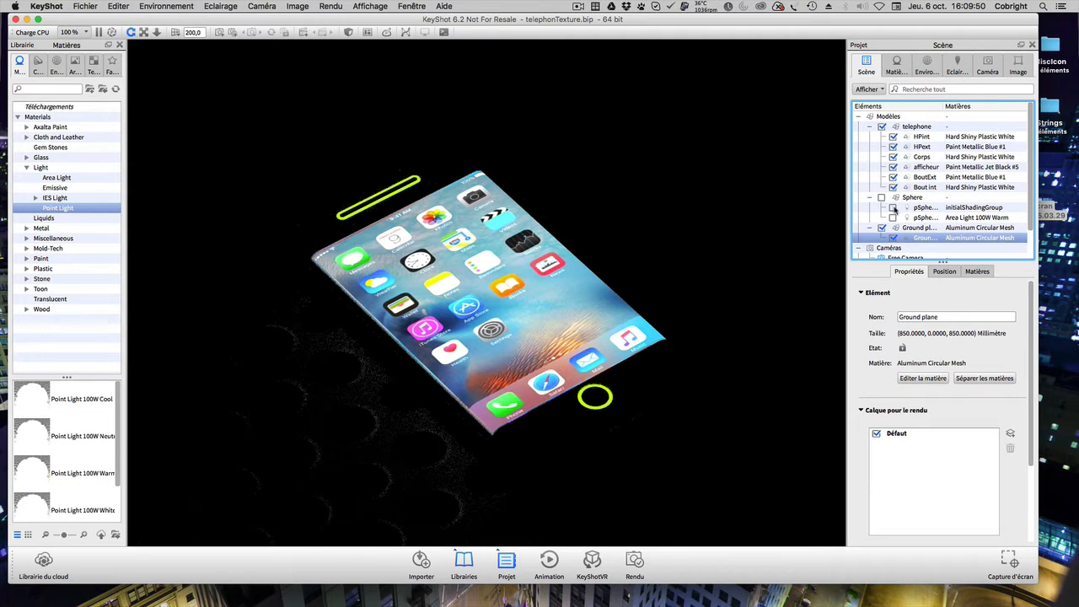
left_click(893, 207)
left_click(892, 217)
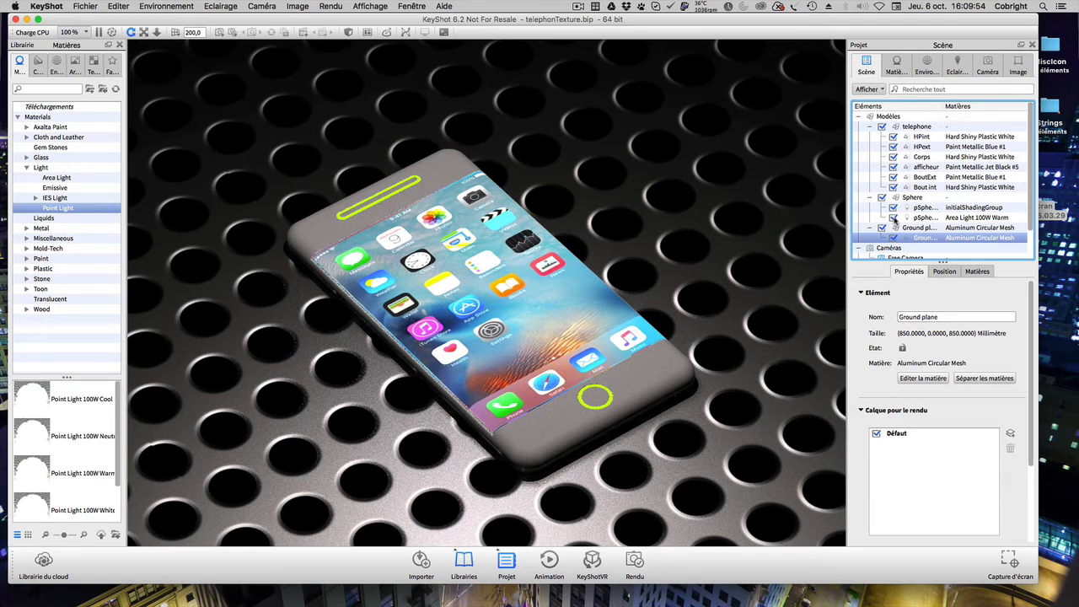
- Raise the environment brightness slightly above 0 while the sphere lights are on
left_click(925, 66)
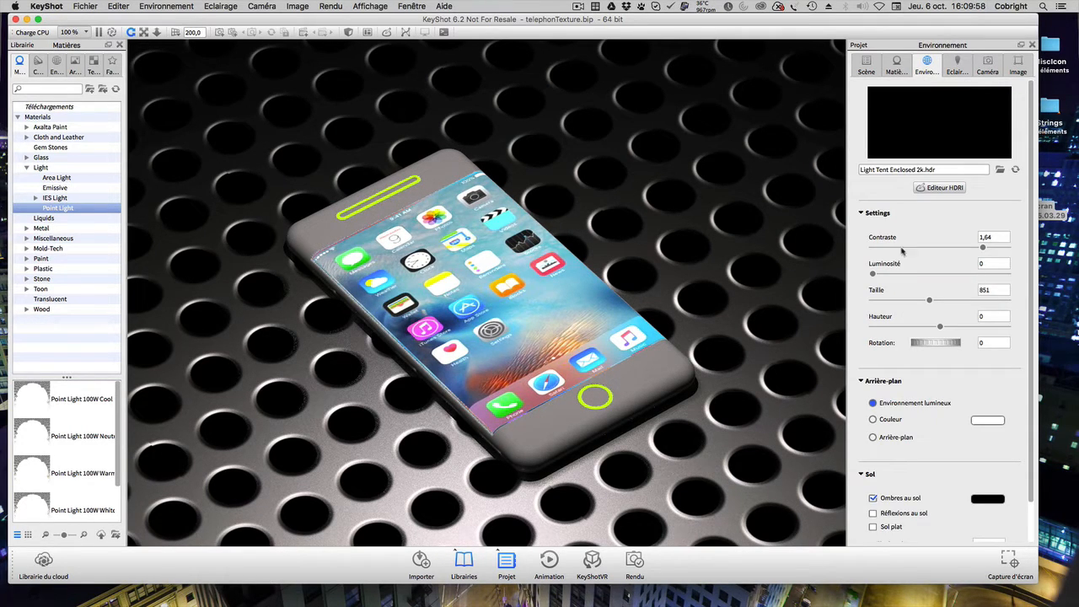
left_click_drag(872, 274, 875, 276)
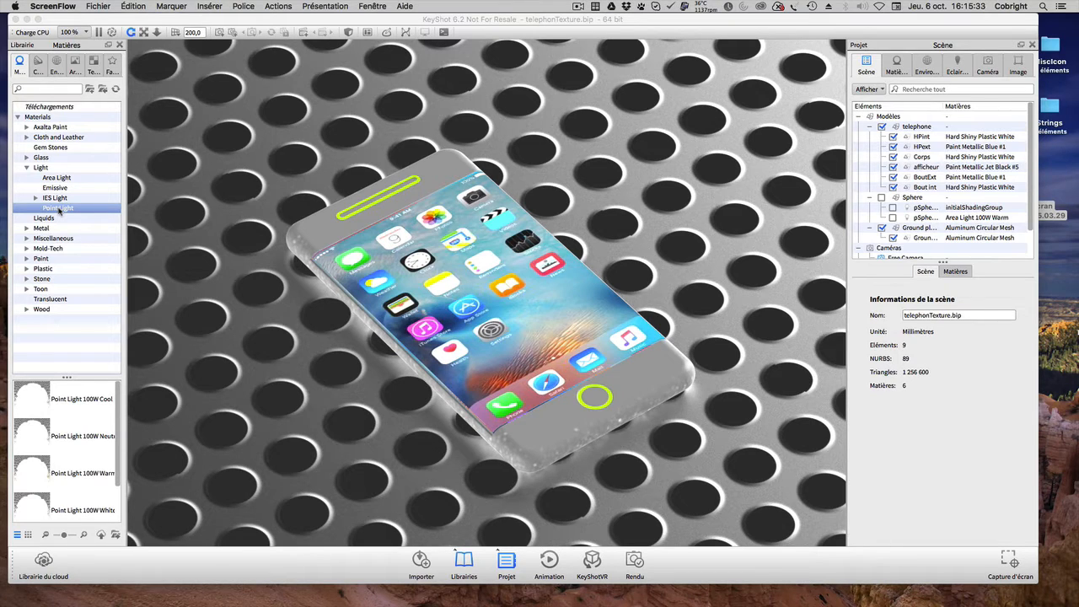
- Expand the IES Light material category and widen the element name column of the scene tree
left_click(37, 198)
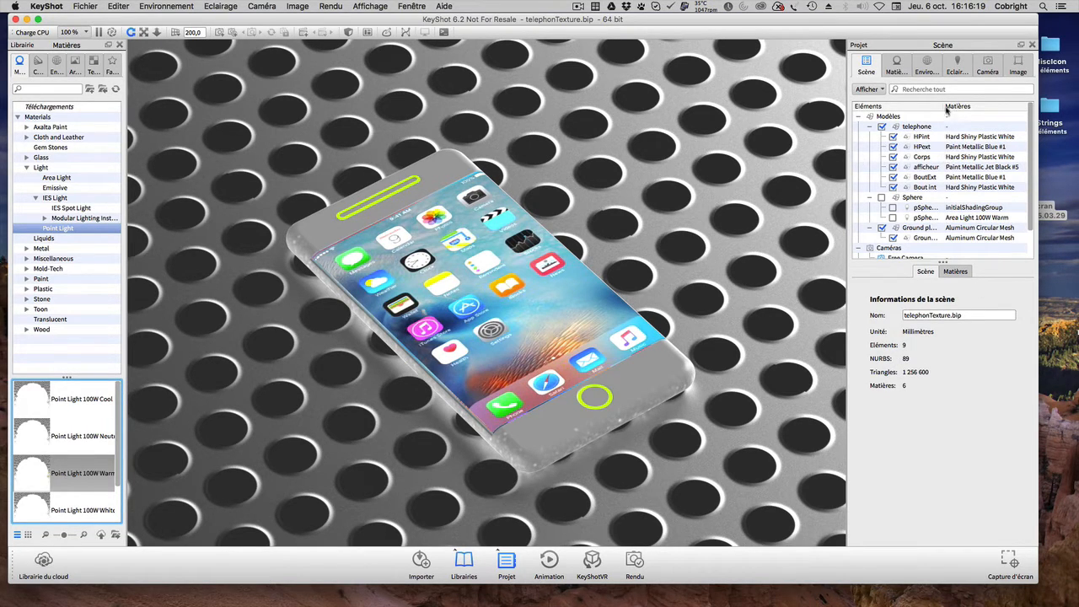
left_click_drag(944, 106, 969, 107)
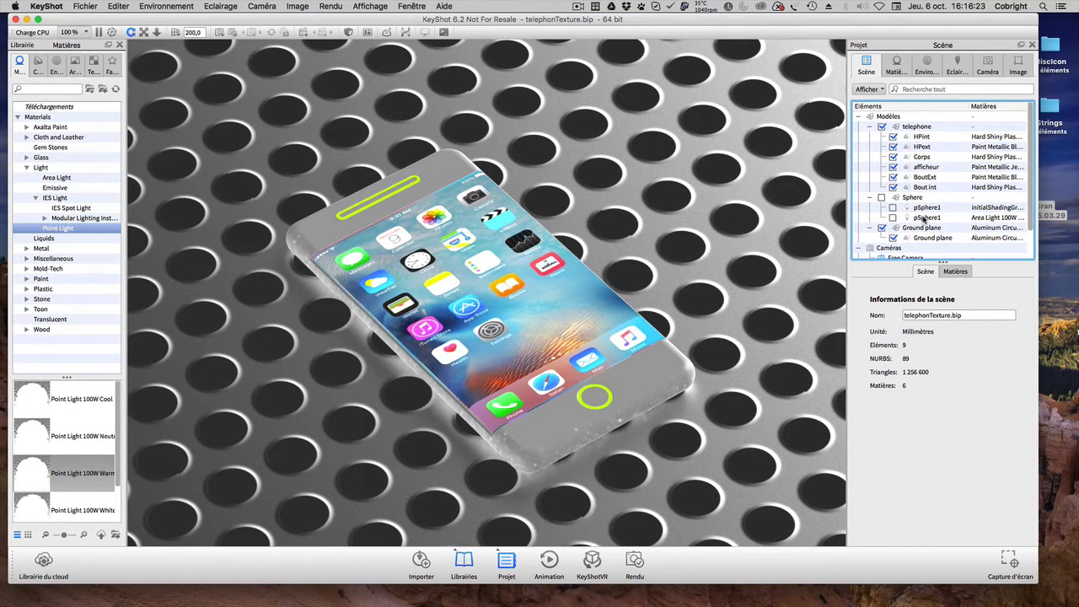
- Examine the two pSphere1 elements and the initialShadingGroup sphere's placement above the phone
left_click(923, 218)
left_click(925, 208)
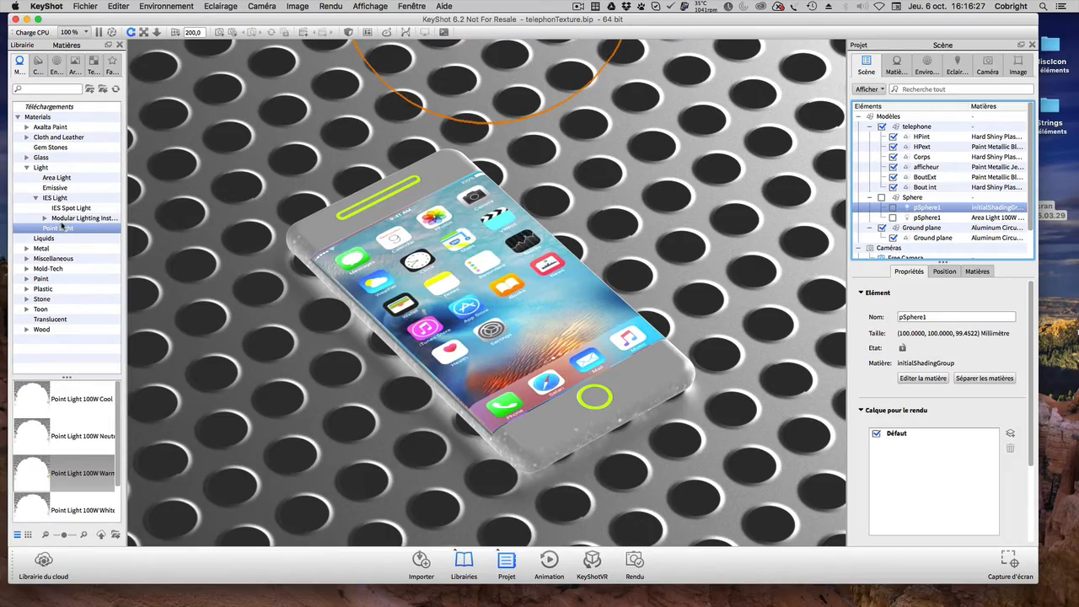
scroll(292, 290, "up", 2)
scroll(291, 290, "down", 6)
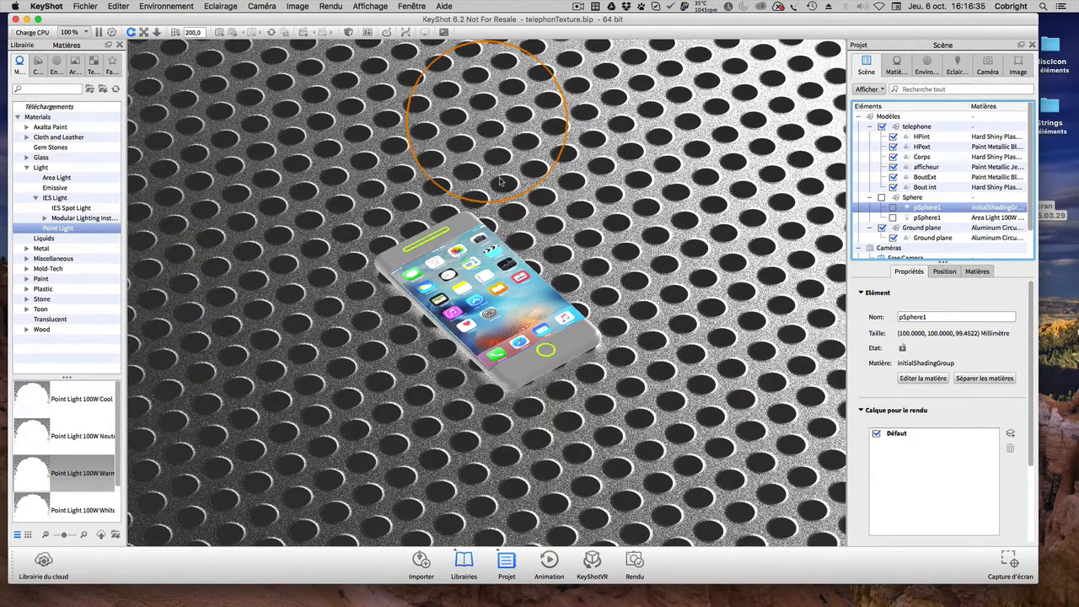
left_click(593, 202)
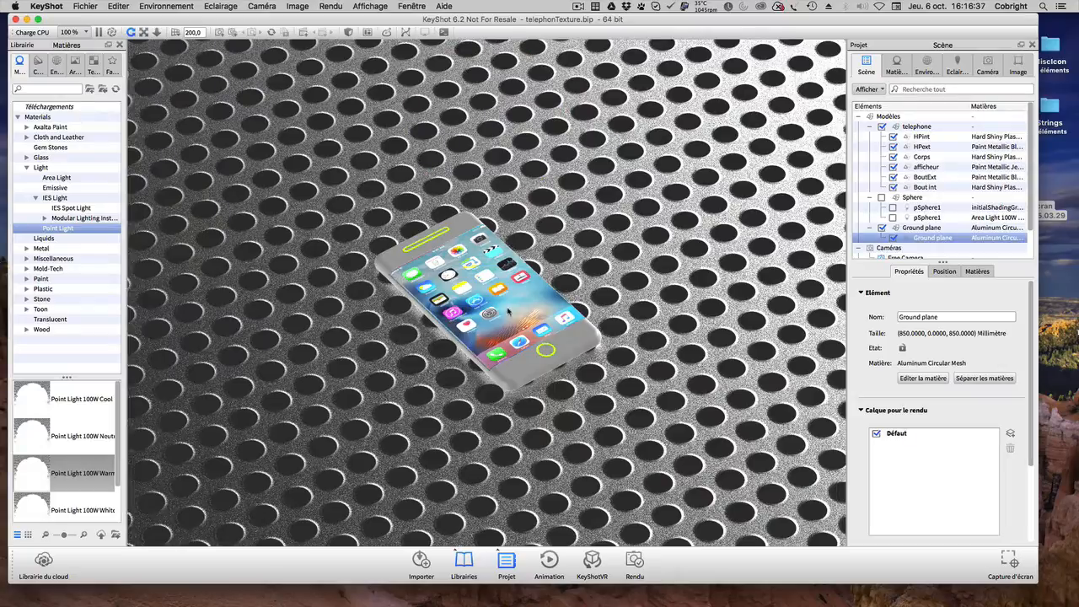
scroll(509, 312, "up", 3)
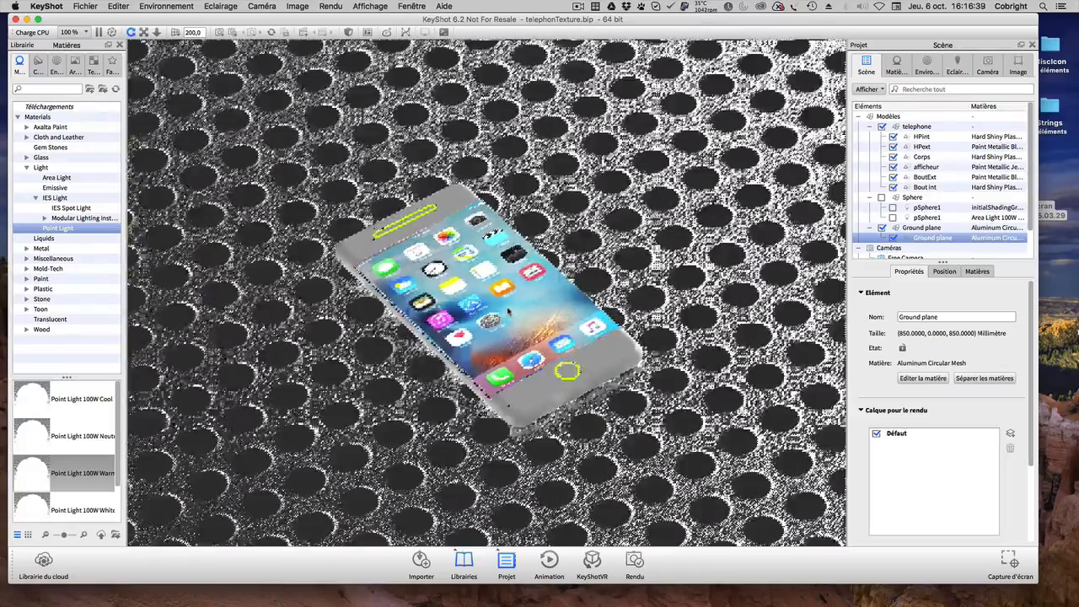
scroll(509, 312, "down", 2)
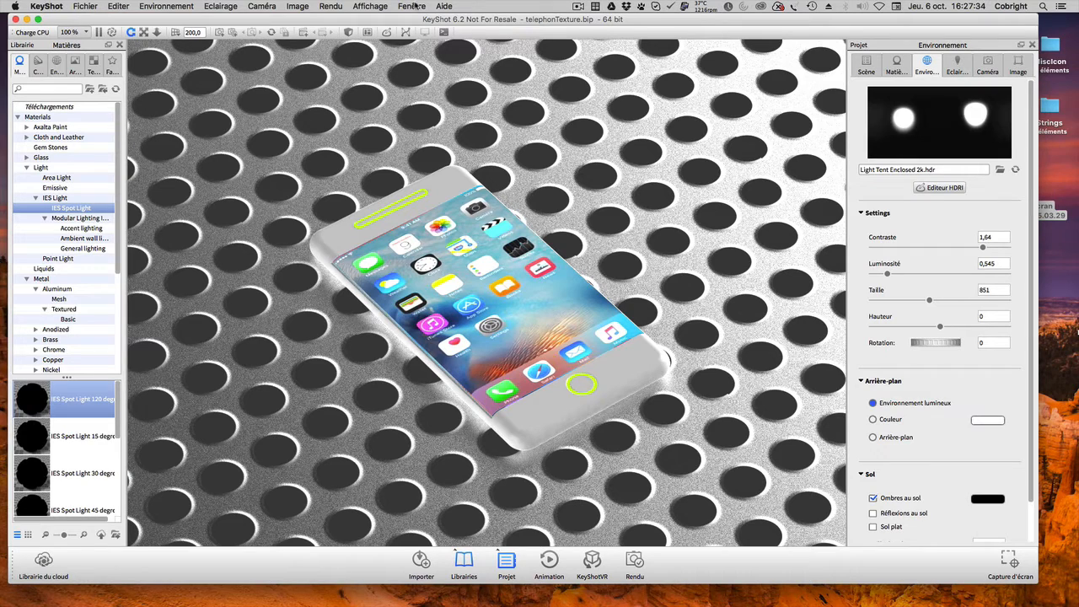
- Add a new sphere primitive to the phone scene
left_click(120, 7)
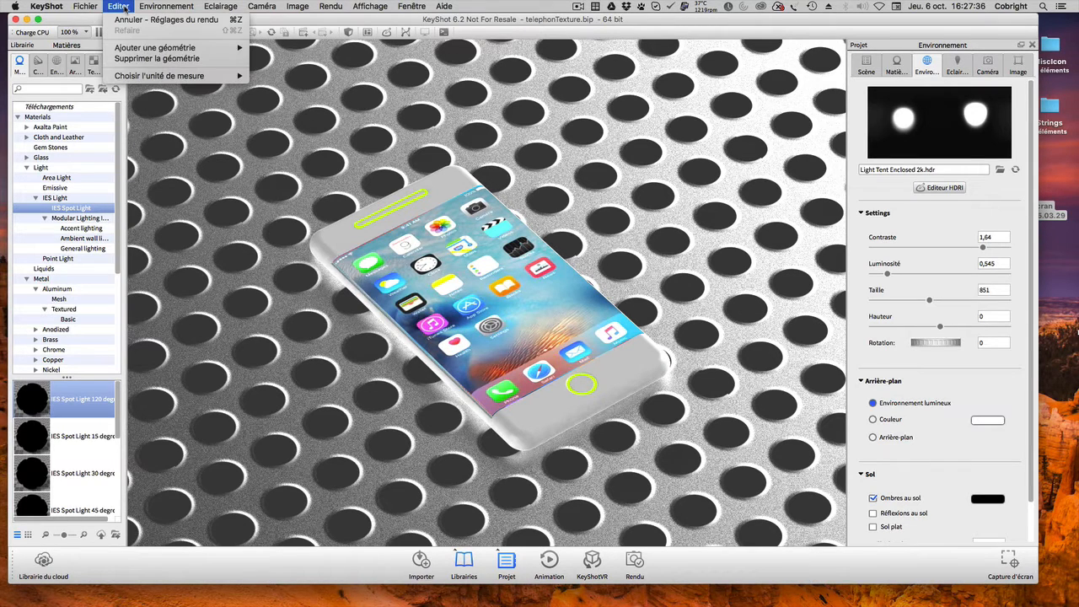
mouse_move(137, 49)
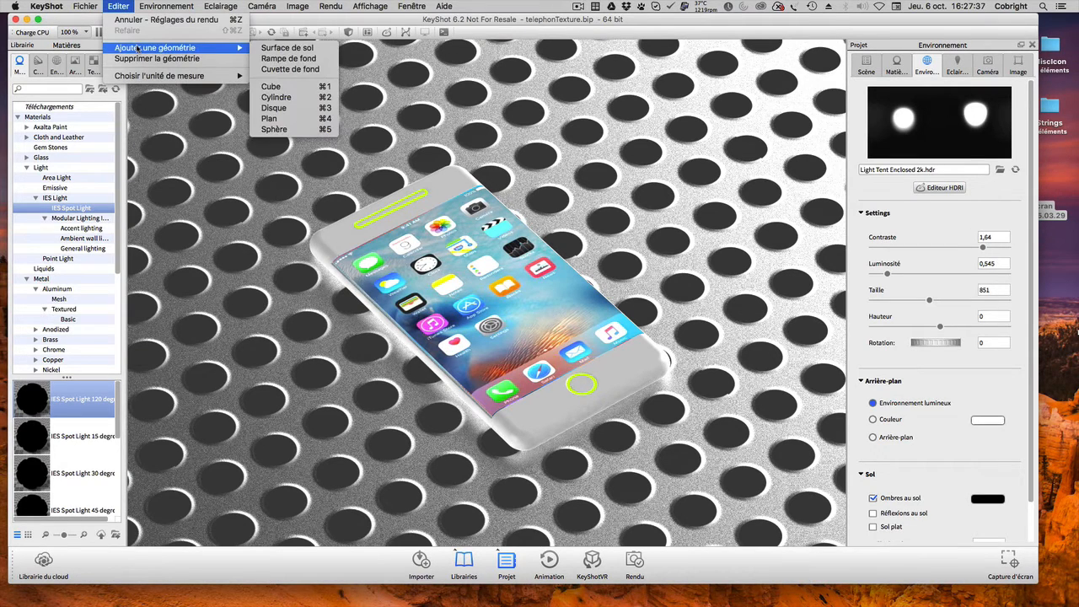
left_click(291, 131)
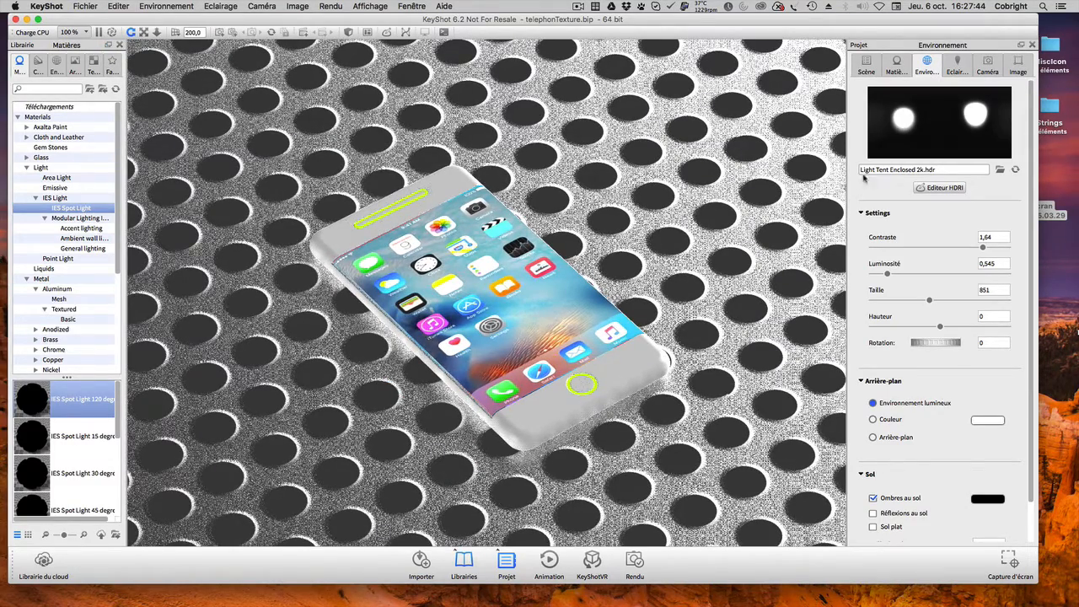
- Move Sphere #2 into the existing Sphere group in the scene tree and expand that group
left_click(867, 64)
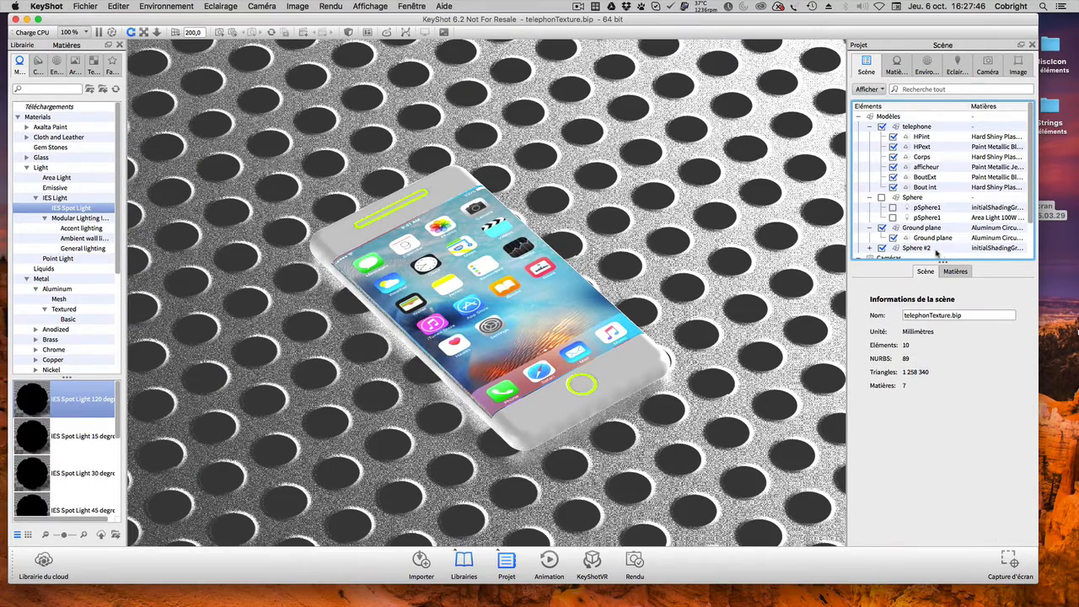
left_click(917, 249)
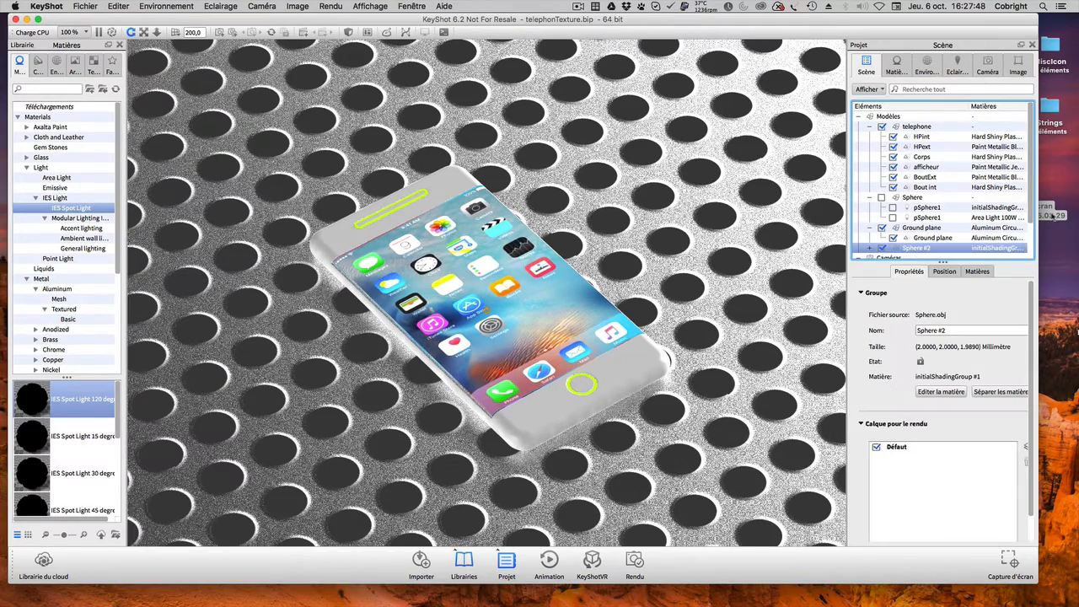
left_click_drag(918, 250, 917, 199)
left_click(723, 315)
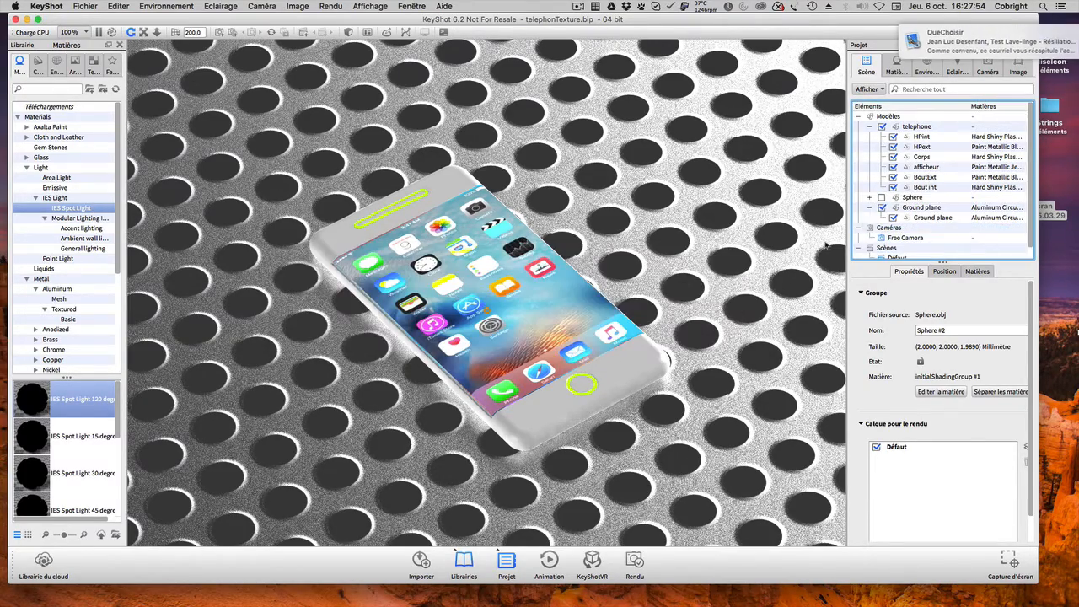
left_click(870, 198)
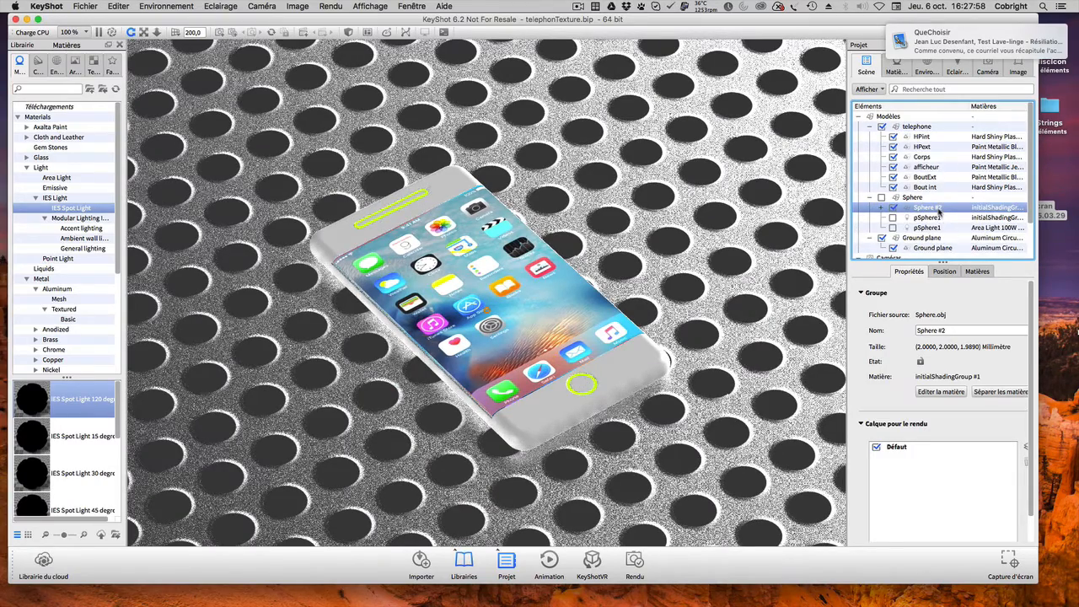
- Raise Sphere #2 along the Y axis with the move tool to a translation of about -1.9
left_click(944, 272)
left_click(946, 293)
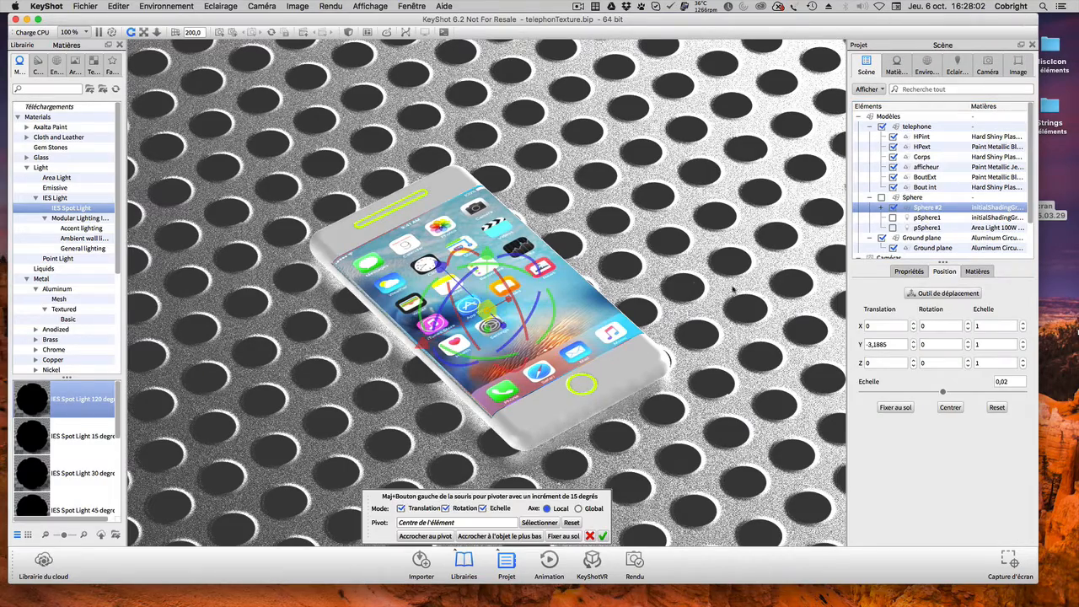
left_click_drag(489, 256, 488, 139)
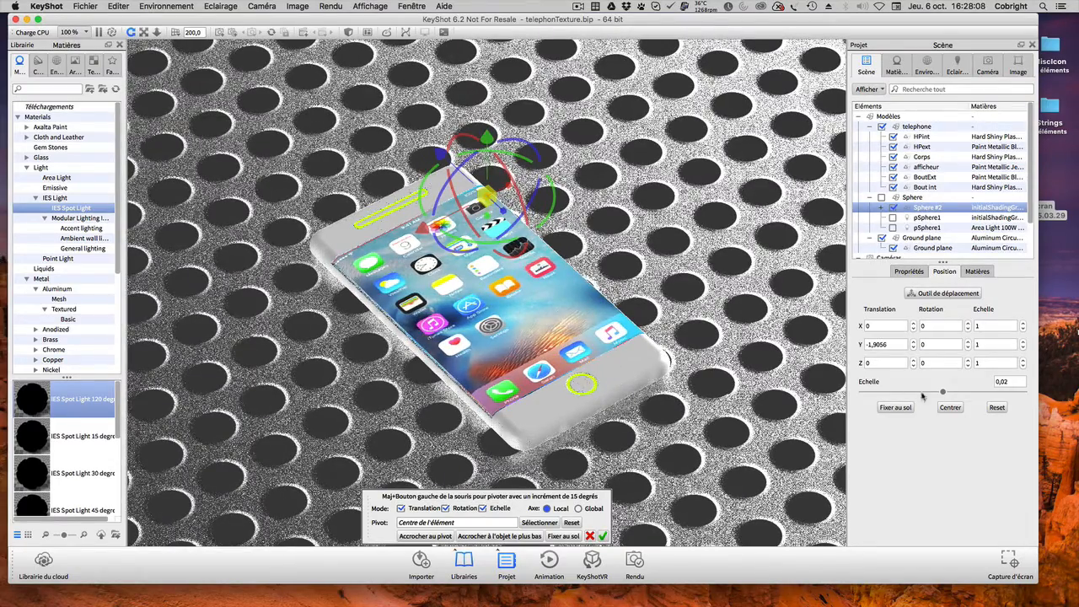
- Set the overall scale of Sphere #2 to 50 and accept the transformation
double_click(993, 381)
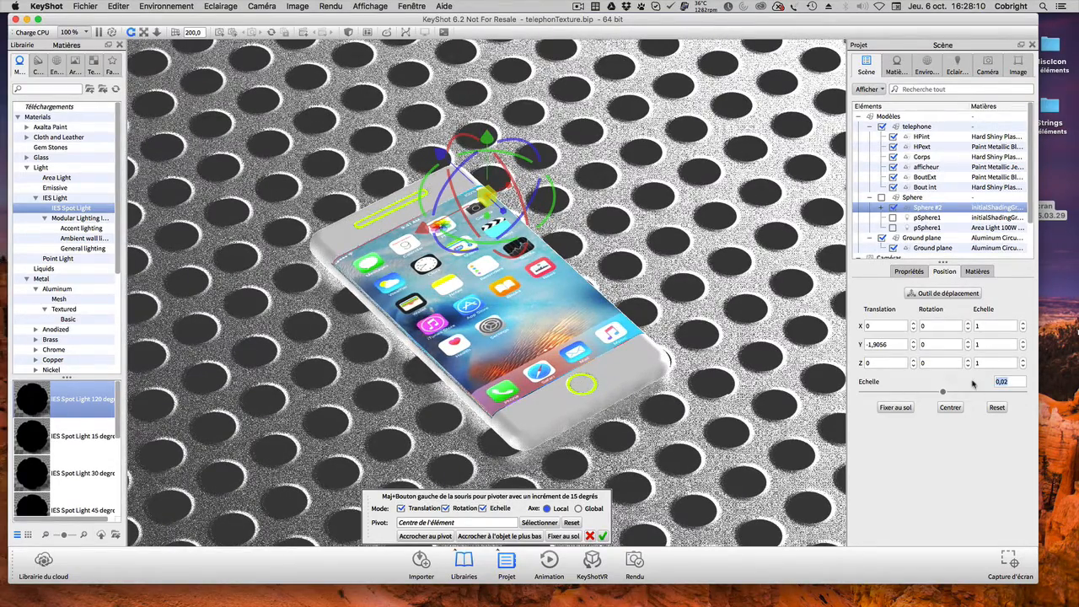
type("50")
key("Return")
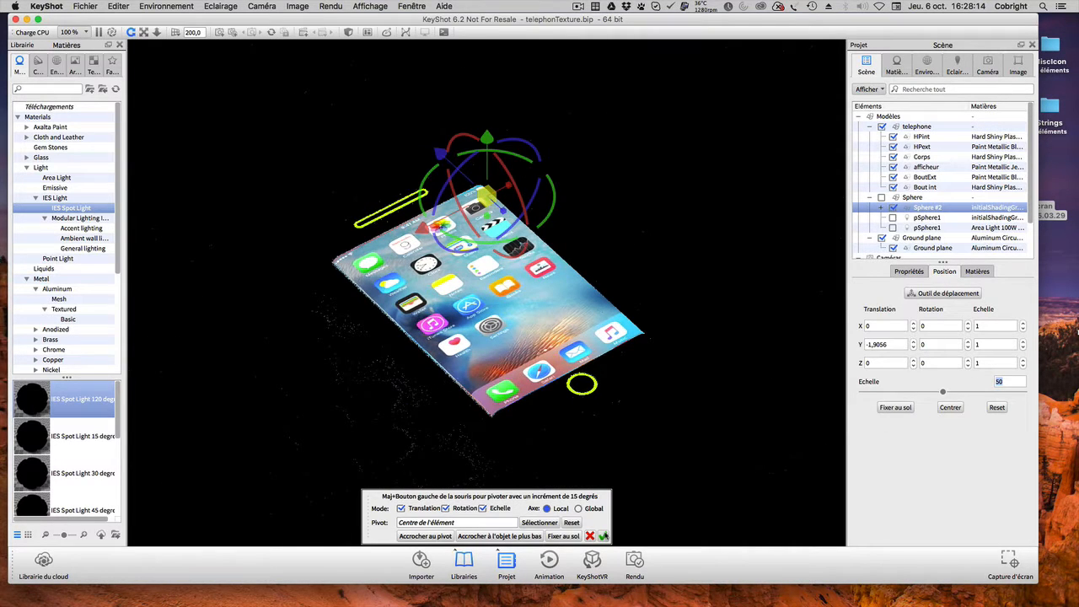
left_click(603, 536)
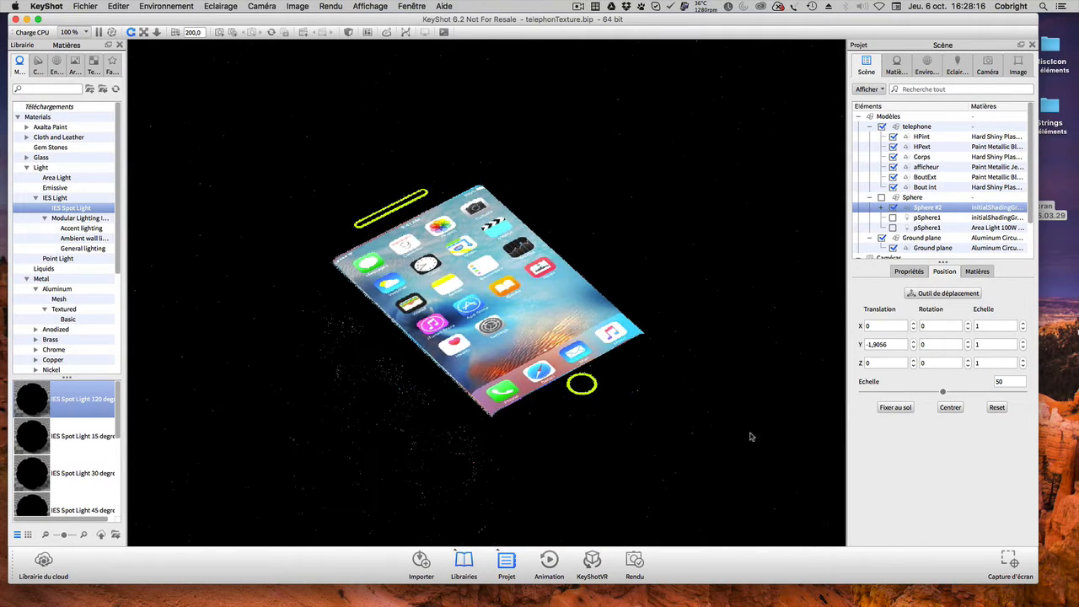
- Apply an IES Spot Light material from the library to Sphere #2
left_click(64, 210)
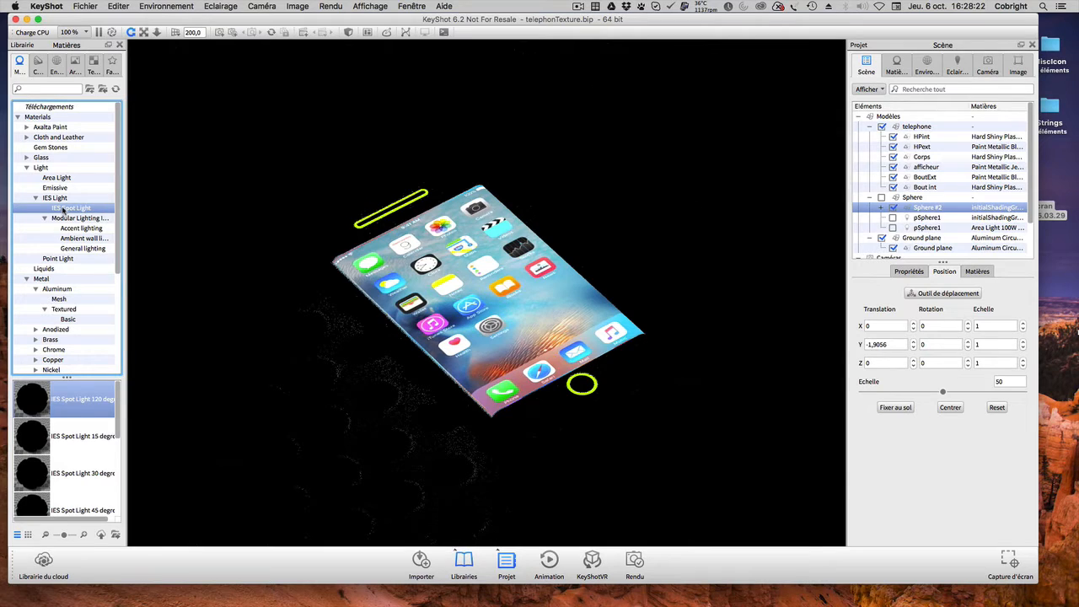
mouse_move(68, 402)
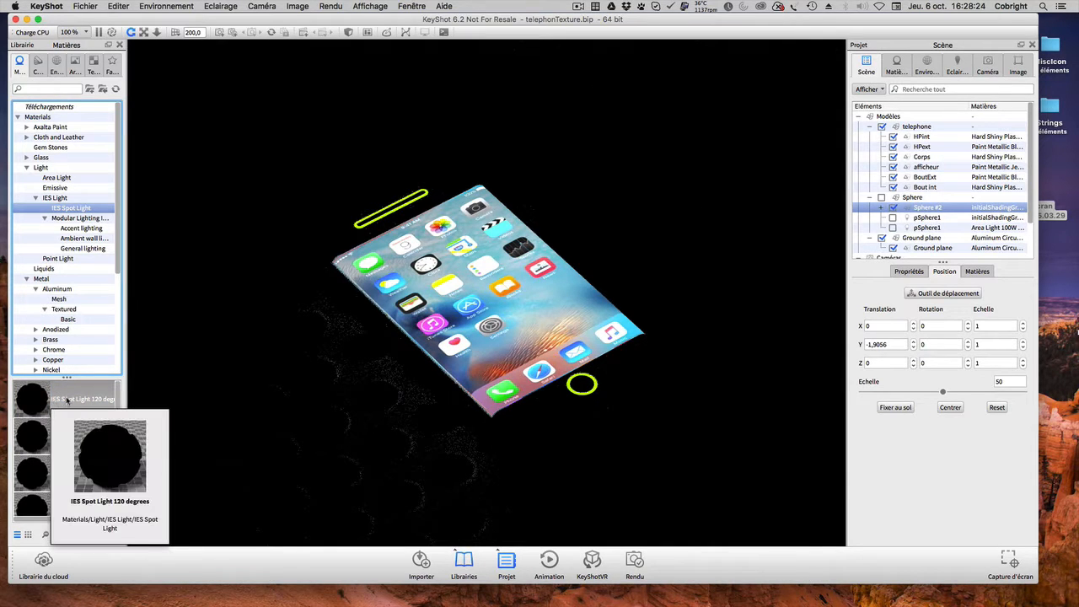
scroll(31, 402, "down", 2)
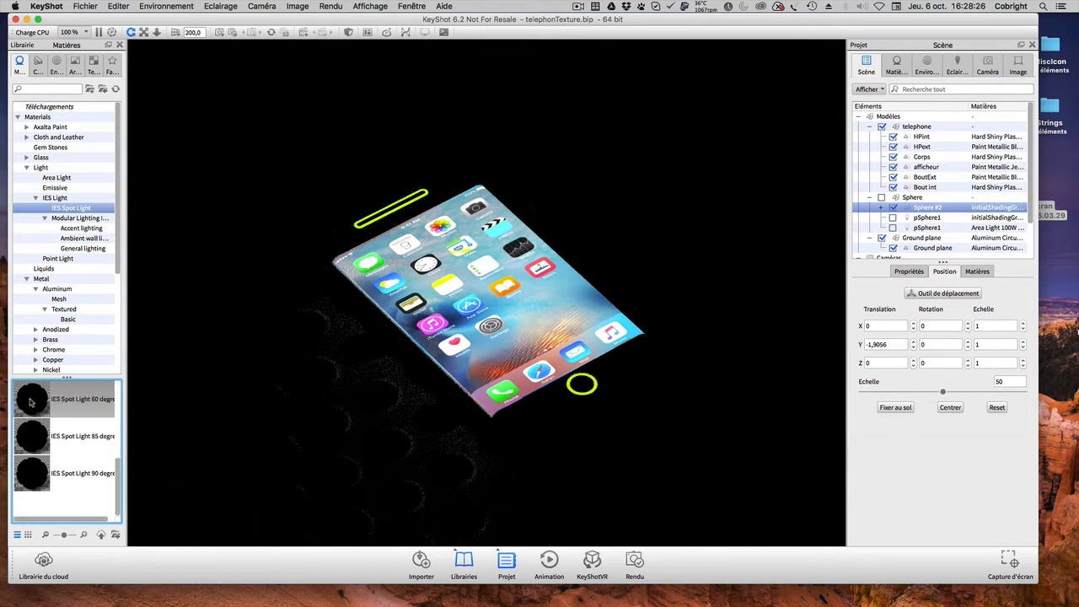
left_click_drag(31, 402, 927, 208)
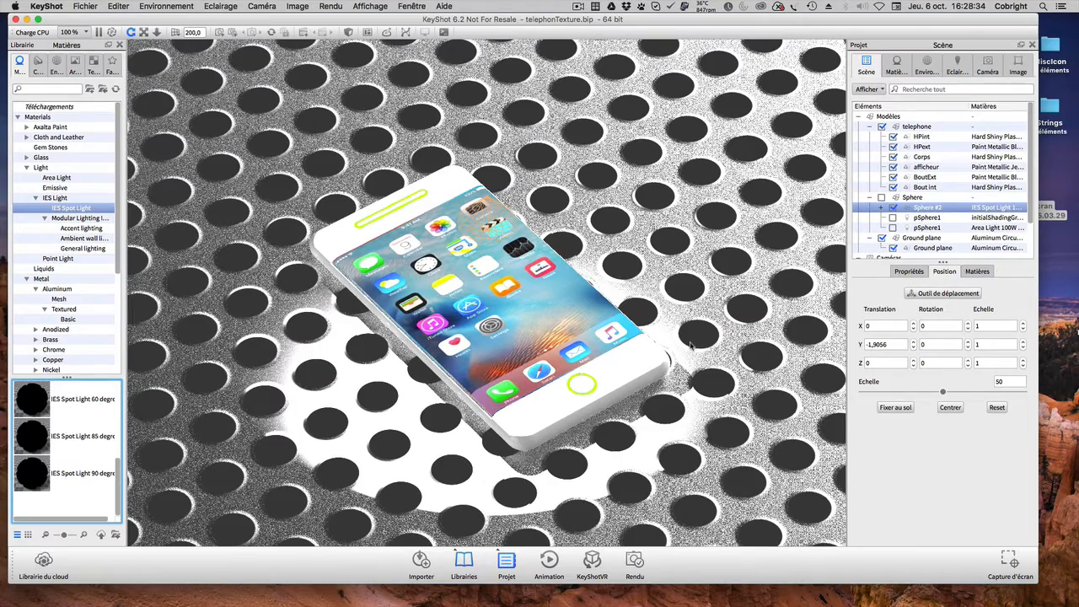
- Lower the environment brightness to 0 so that only the spot light illuminates the phone
left_click(928, 64)
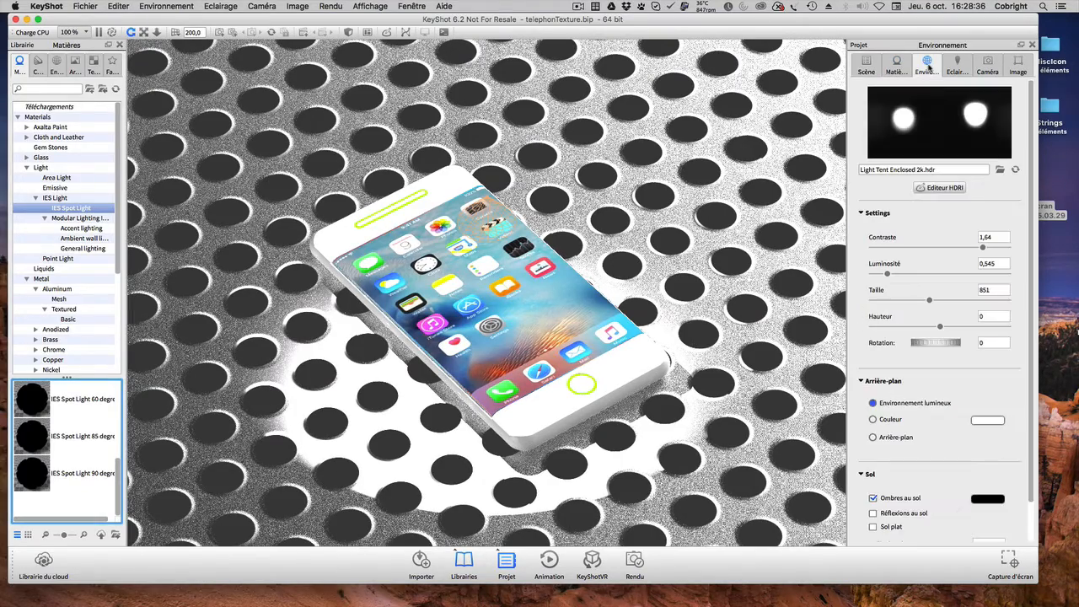
left_click_drag(886, 274, 862, 276)
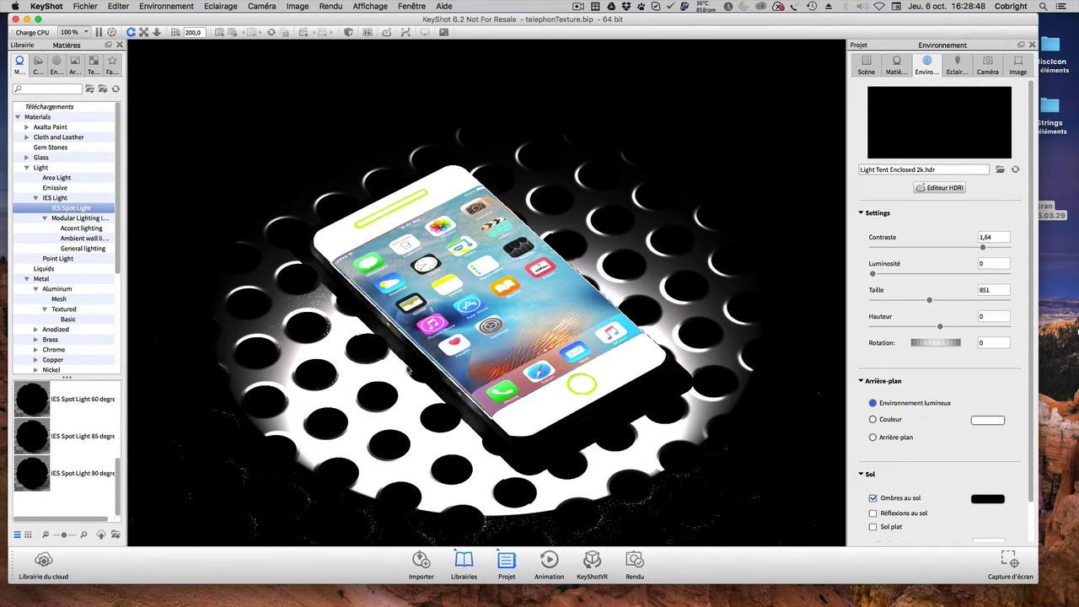
- Add another sphere primitive to the spot-lit scene
left_click(867, 65)
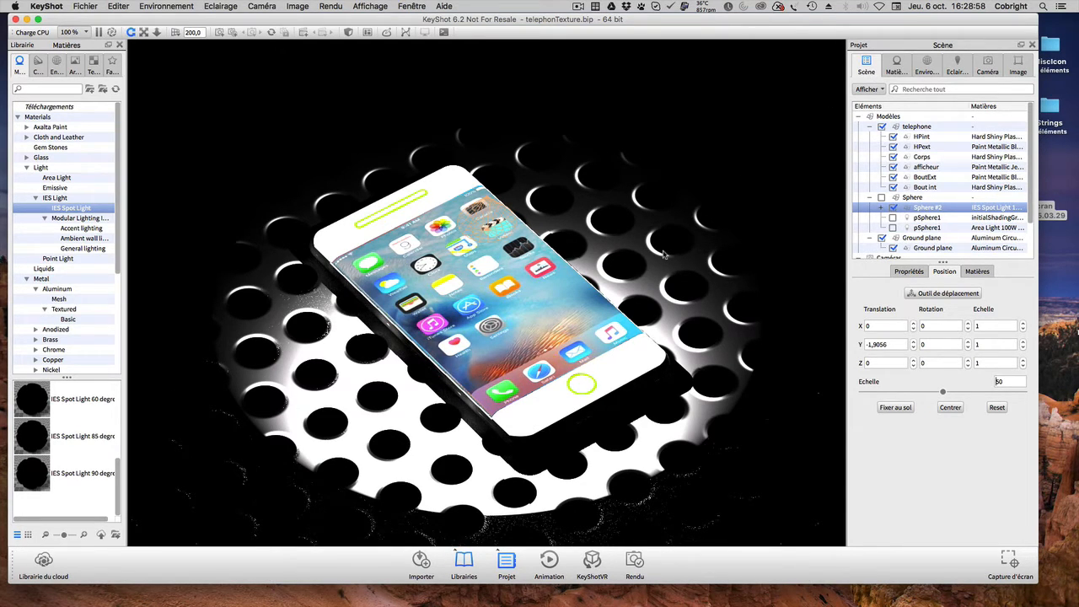
scroll(664, 254, "down", 3)
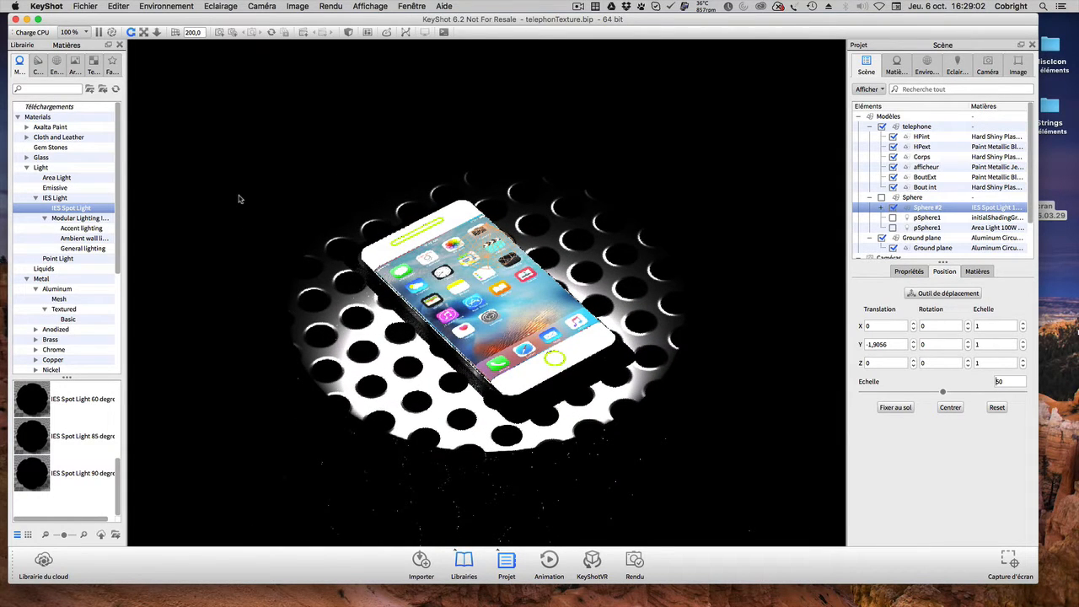
left_click(116, 6)
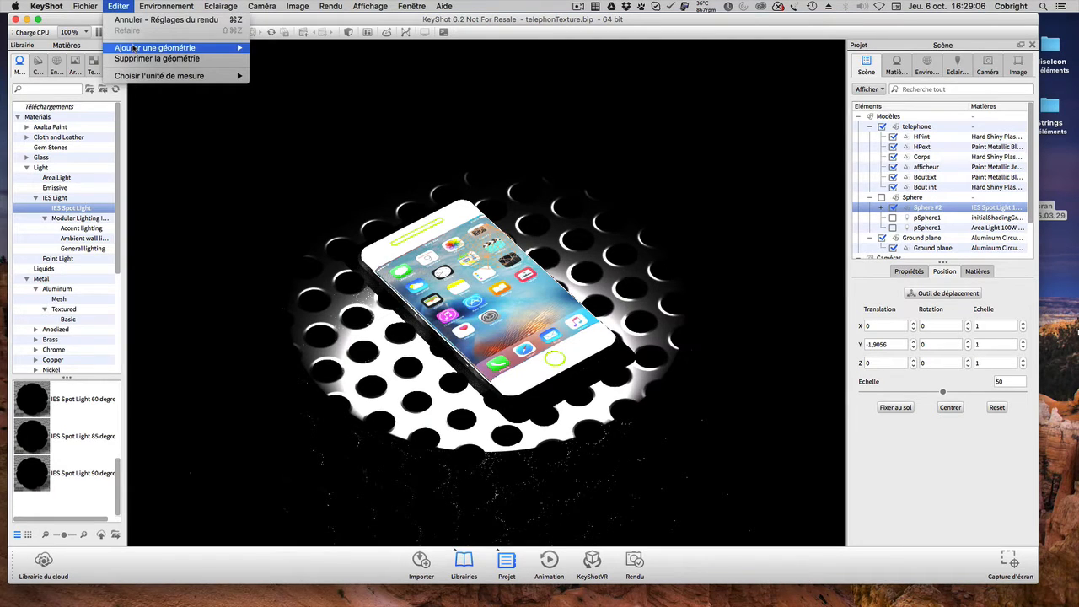
mouse_move(155, 47)
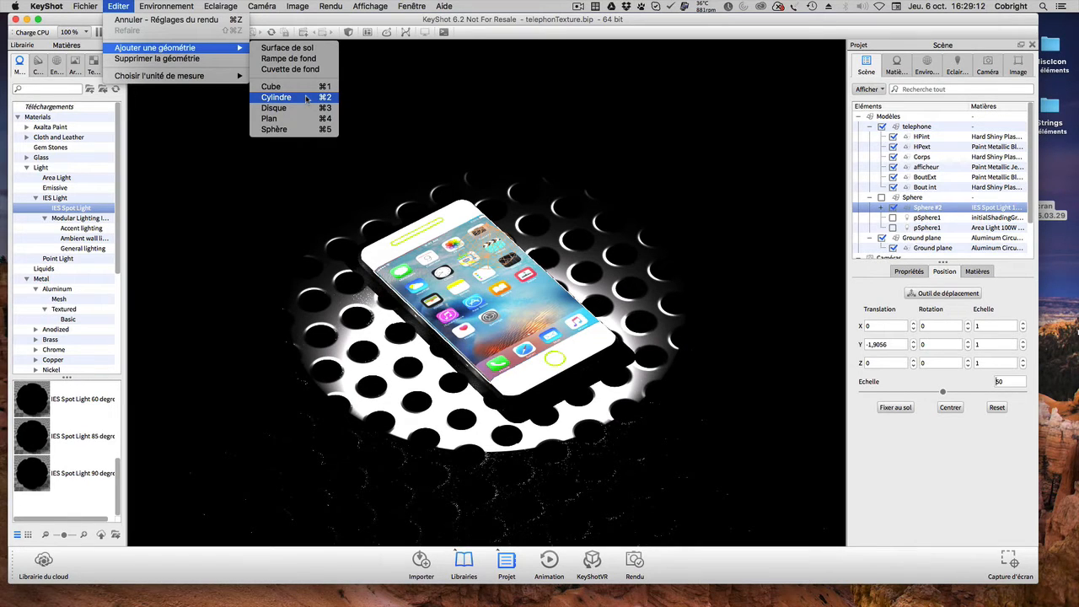
left_click(301, 133)
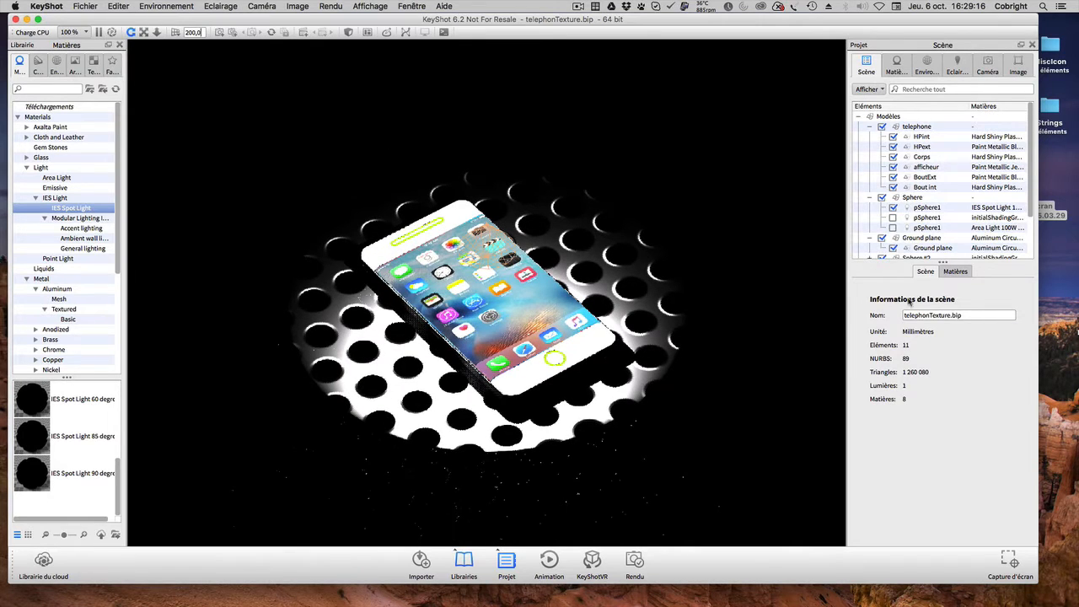
- Move the new Sphere #2 into the existing Sphere group in the scene hierarchy
scroll(942, 258, "down", 3)
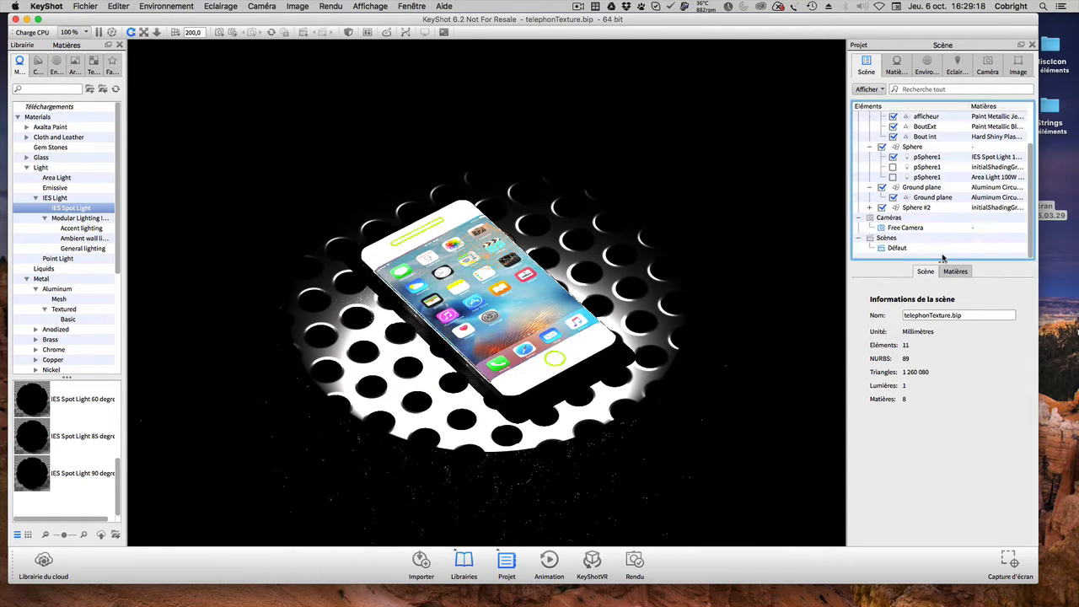
left_click(923, 210)
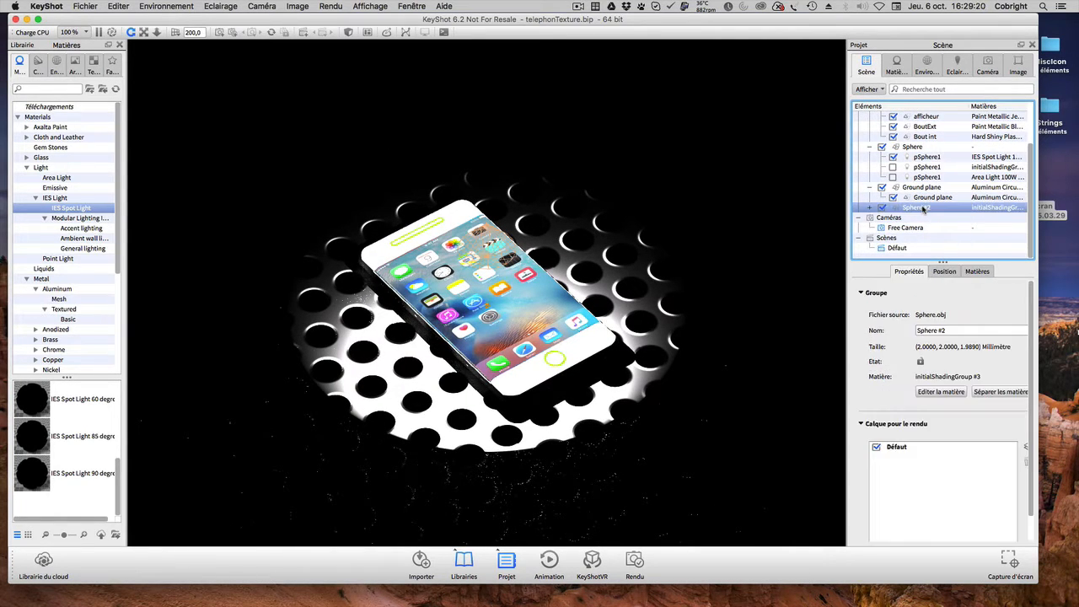
left_click_drag(923, 209, 920, 157)
left_click(719, 317)
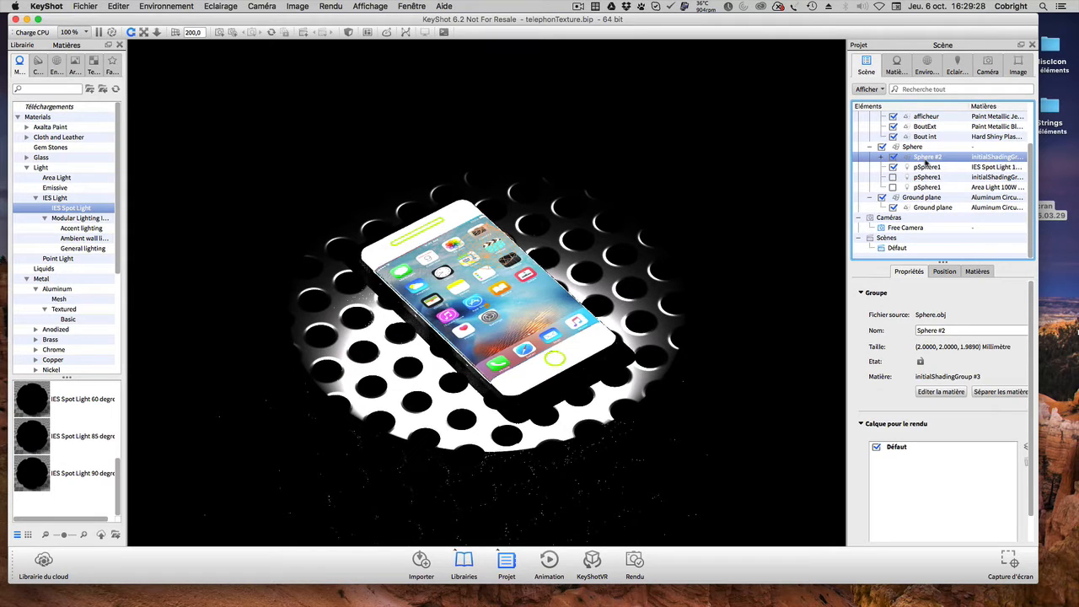
- Raise Sphere #2 above the phone to a Y translation of about -1.35, set its overall scale to 50 and accept the transformation
left_click(944, 272)
left_click(942, 293)
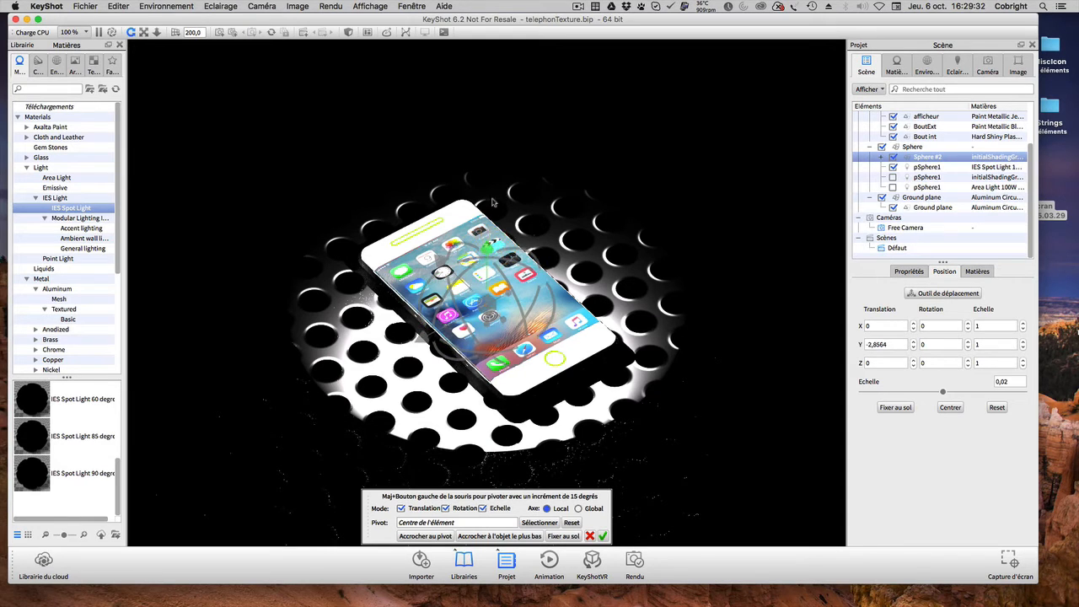
left_click_drag(489, 248, 502, 27)
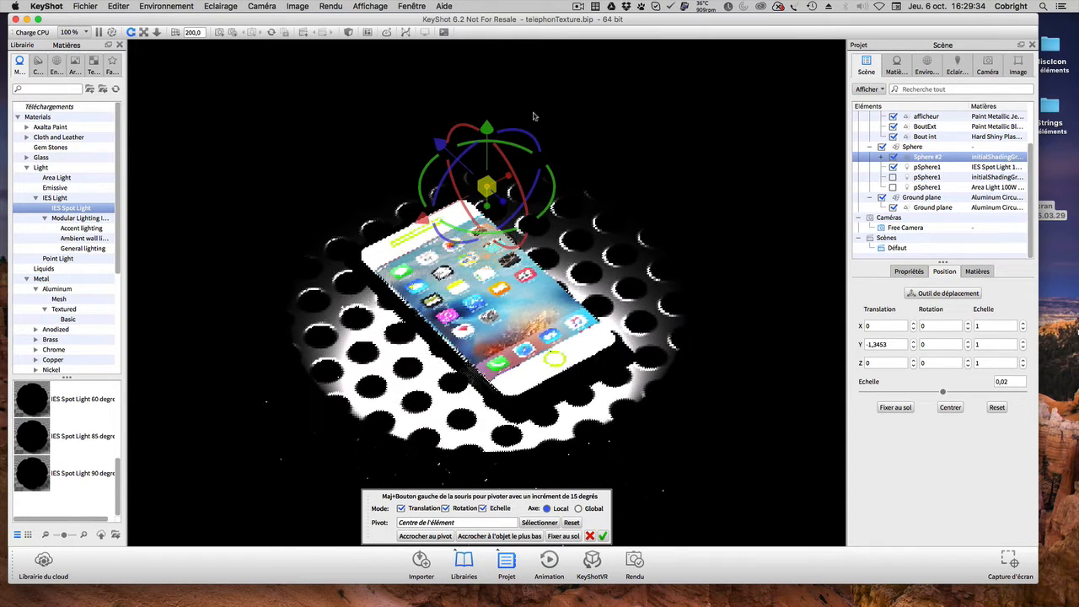
left_click_drag(1010, 382, 957, 379)
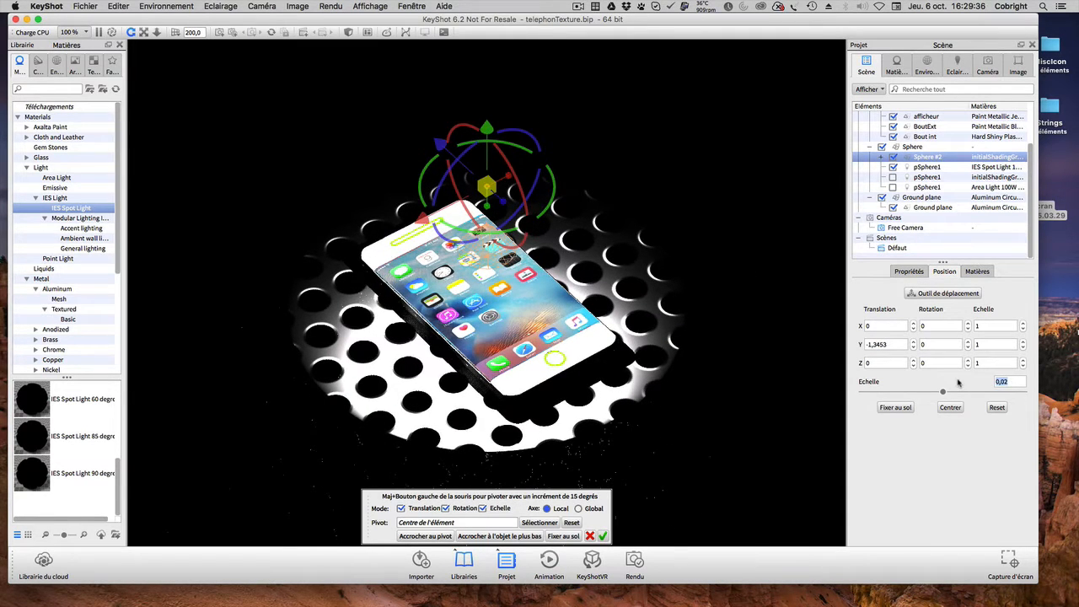
type("50")
key("Return")
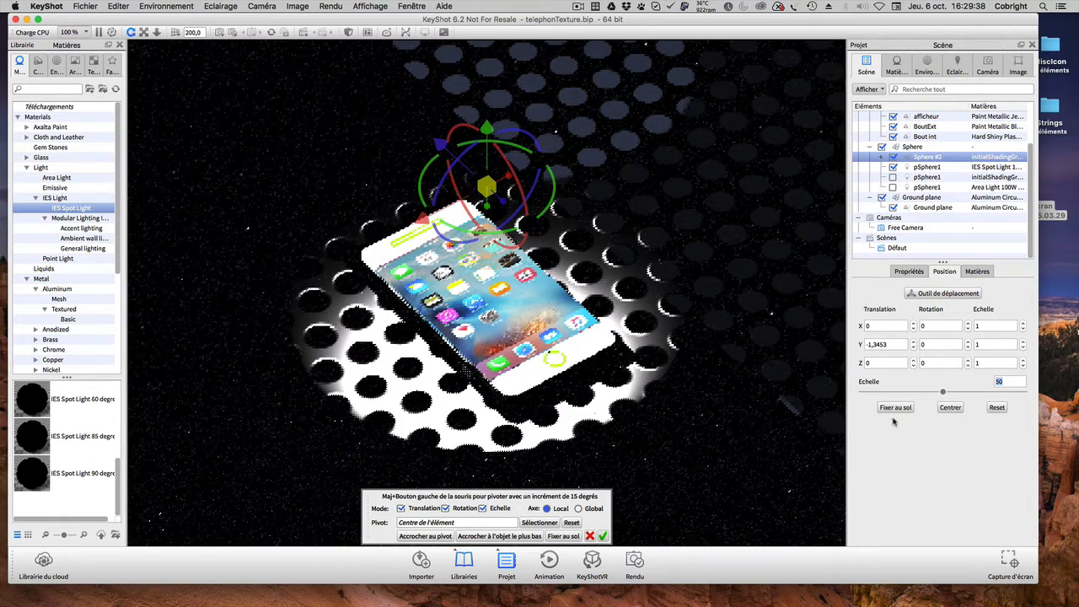
left_click(602, 536)
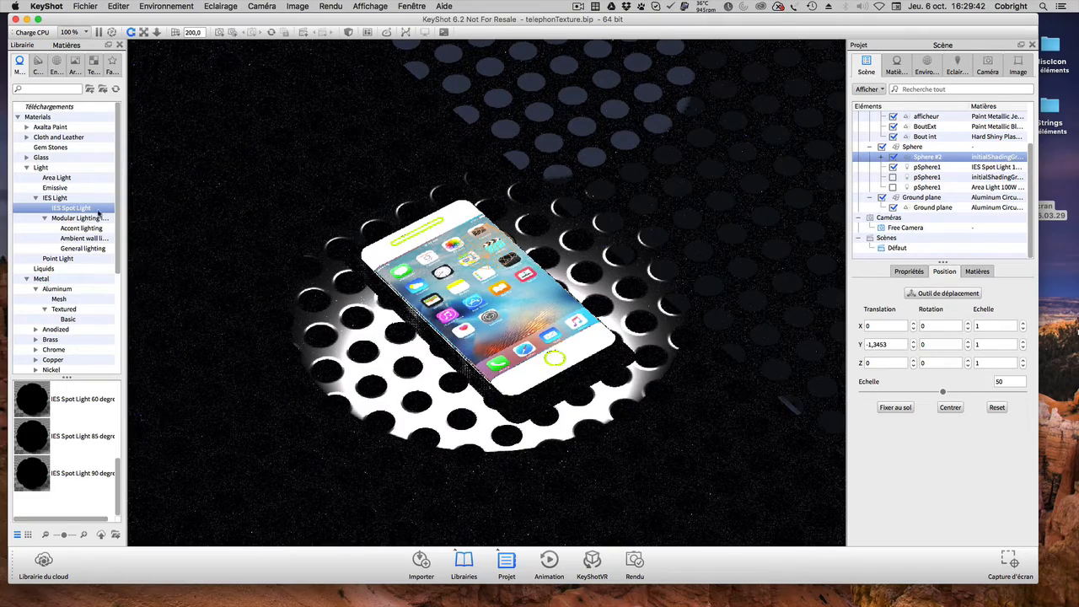
- Apply the Area Light 100W Warm material from the library to Sphere #2
left_click(58, 178)
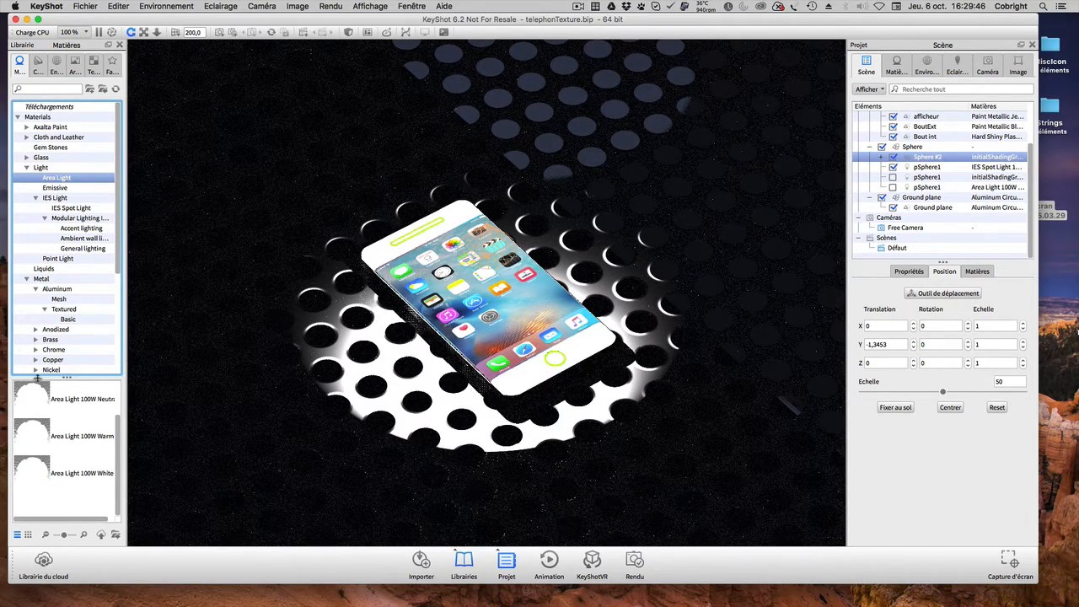
left_click(32, 440)
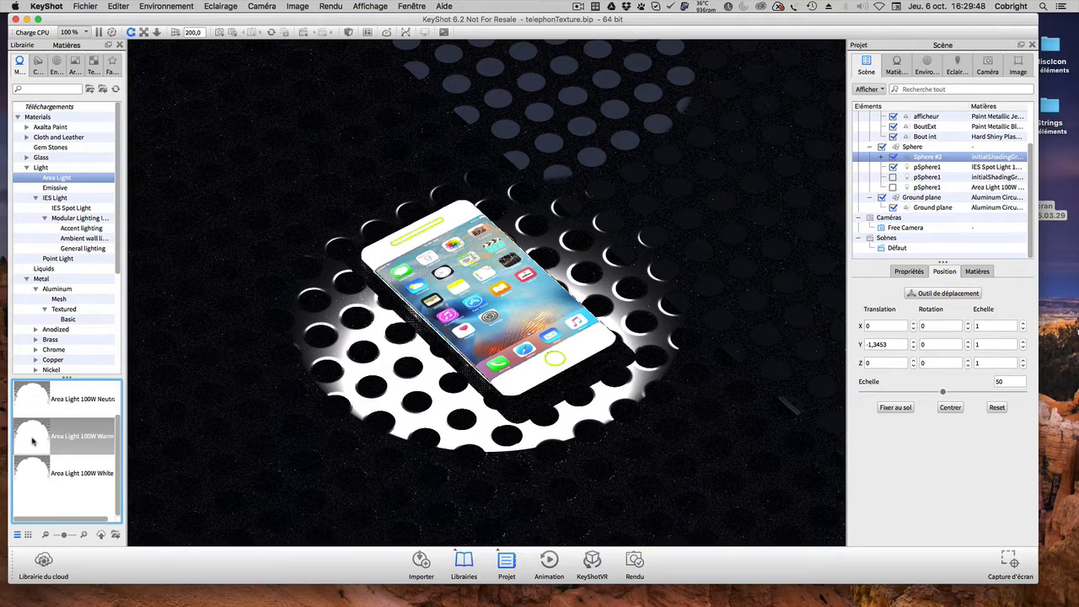
left_click_drag(33, 440, 922, 157)
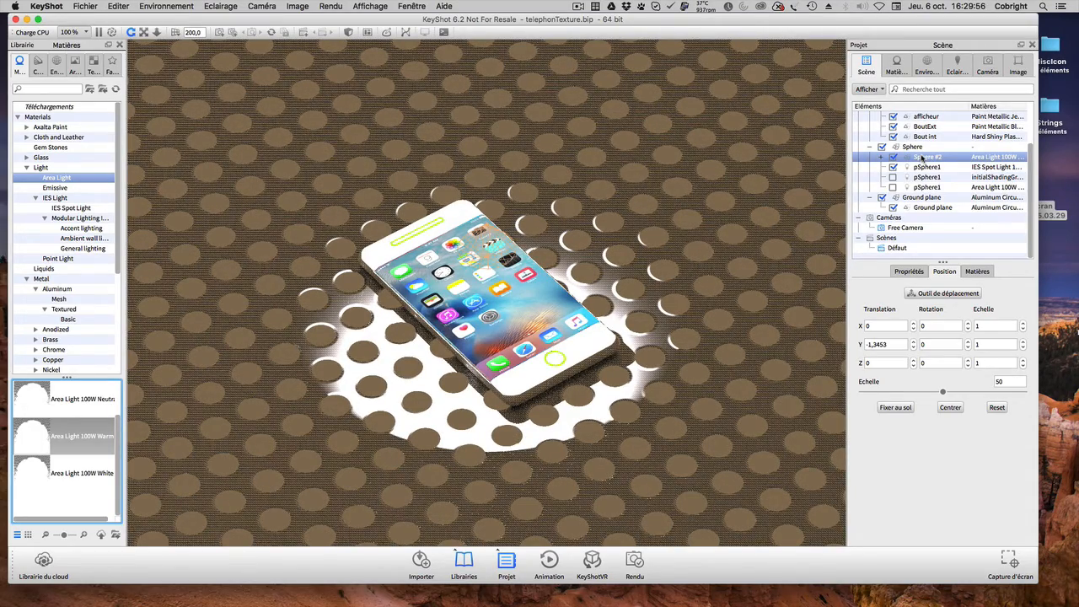
- Set the colour temperature of Sphere #2's area light material to 6500 Kelvin
left_click(975, 272)
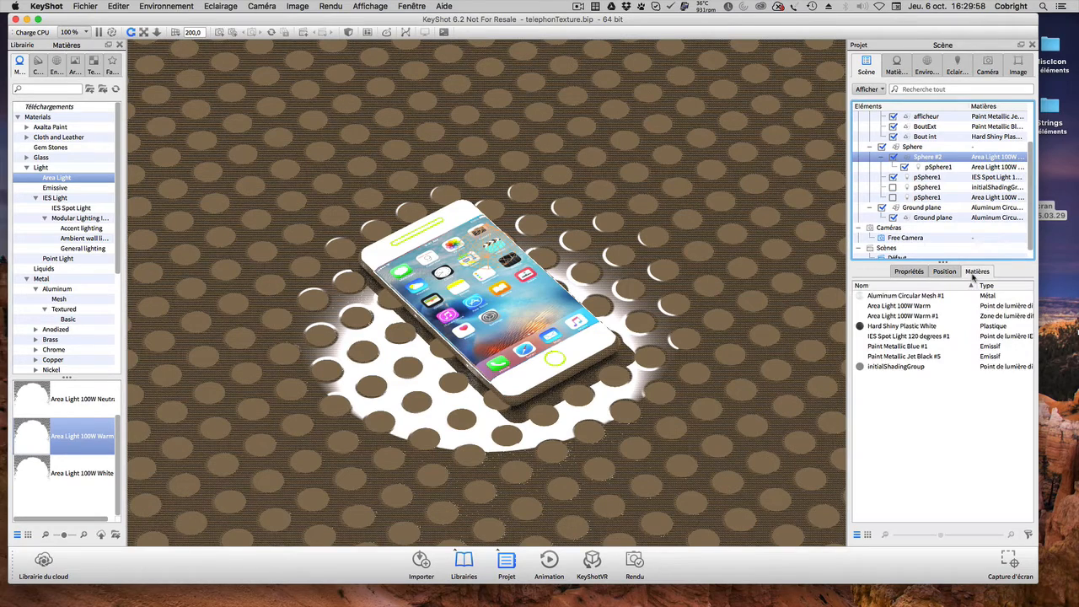
double_click(935, 168)
left_click(1009, 195)
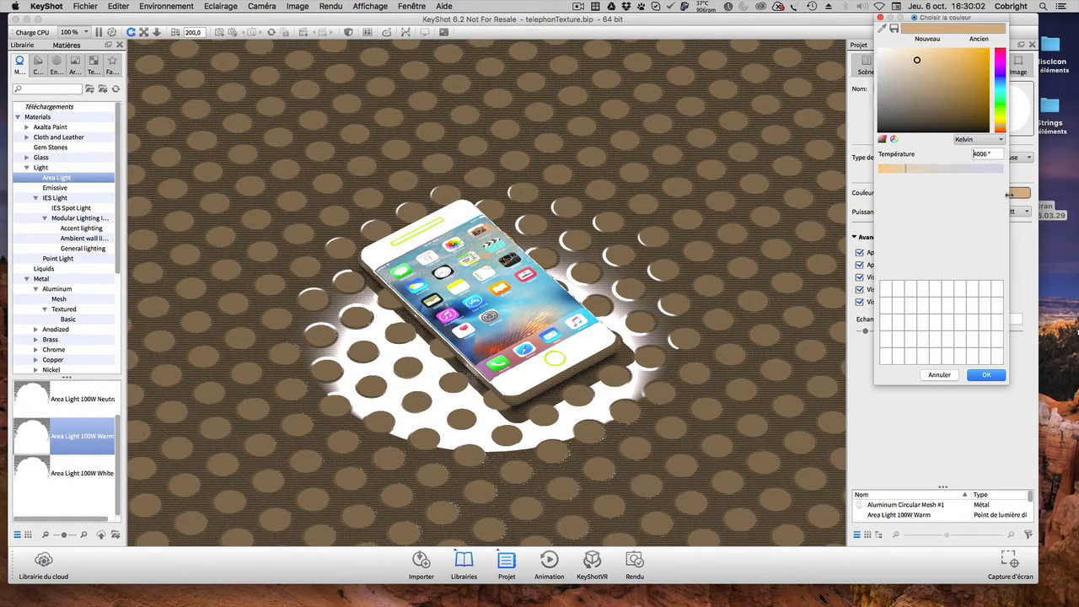
left_click(992, 142)
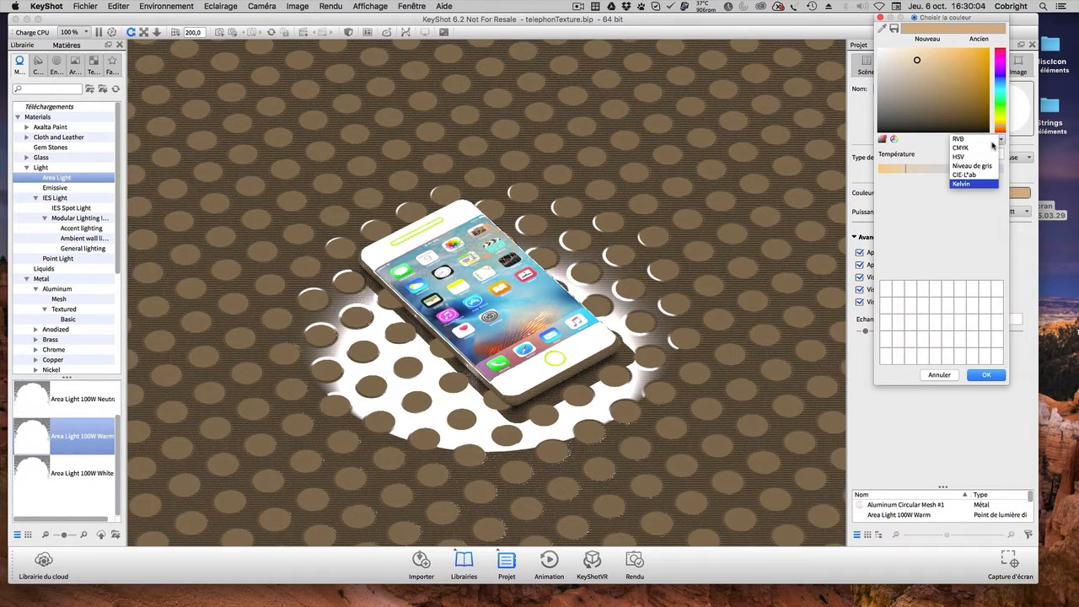
left_click(989, 183)
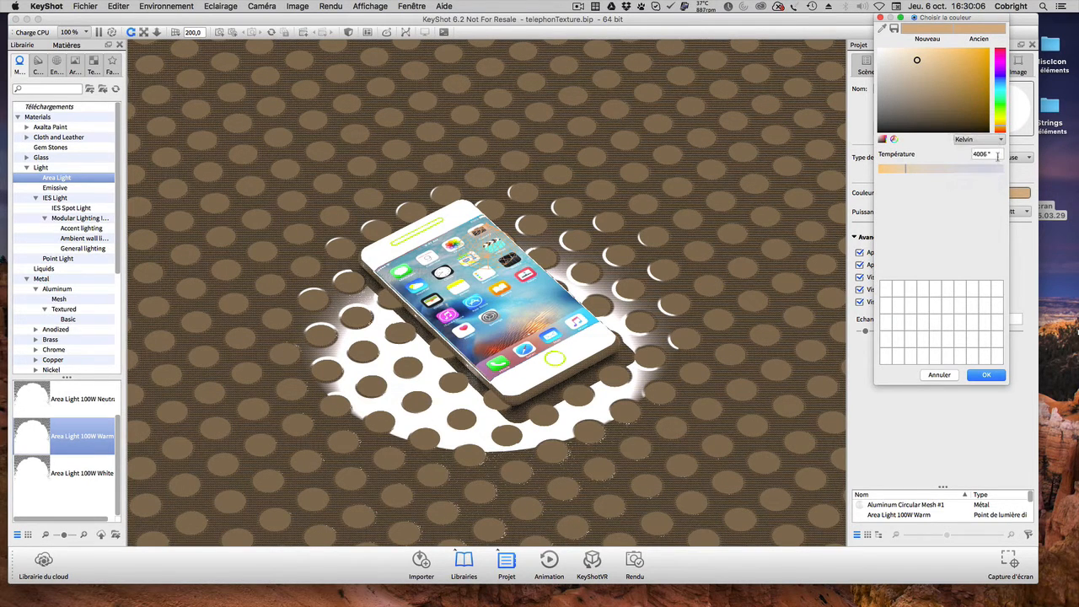
left_click_drag(989, 153, 968, 153)
type("6500")
key("Return")
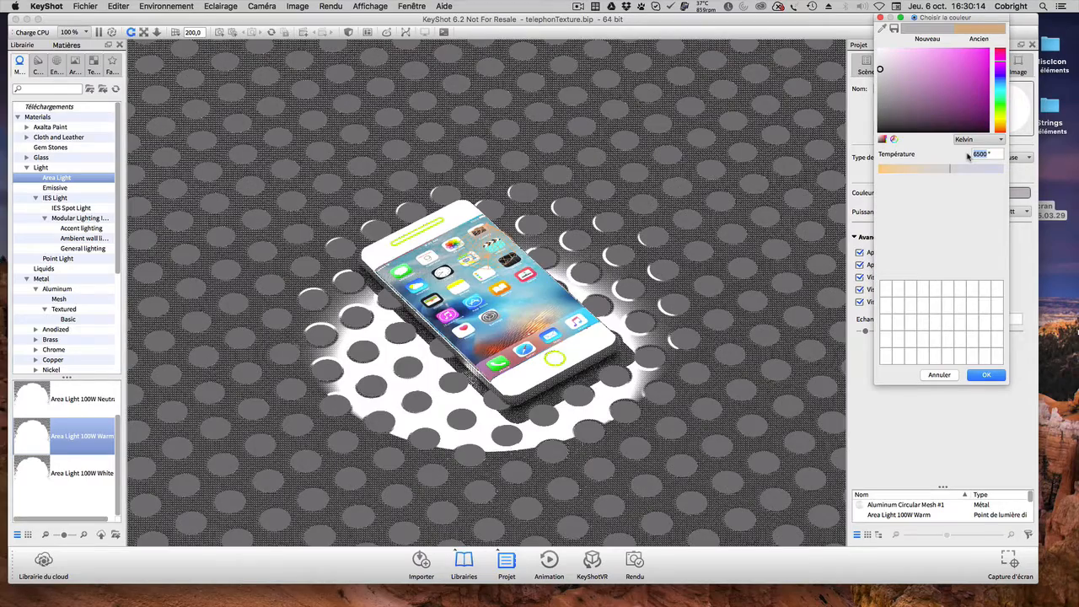
left_click(986, 376)
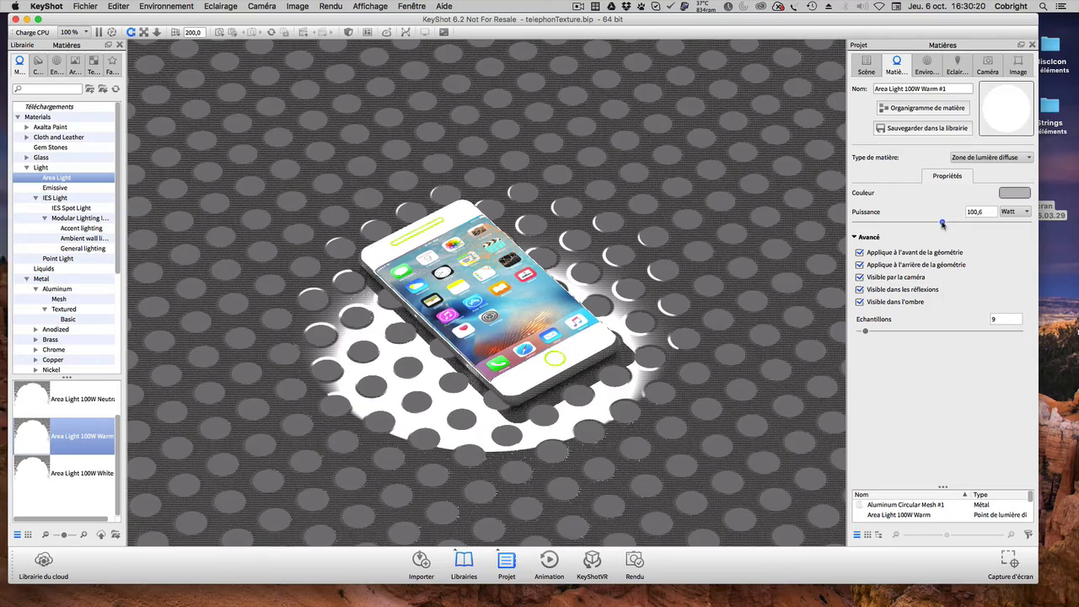
- Raise the area light's power to about 129 watts and brighten its colour to a lighter grey
left_click_drag(941, 223, 968, 223)
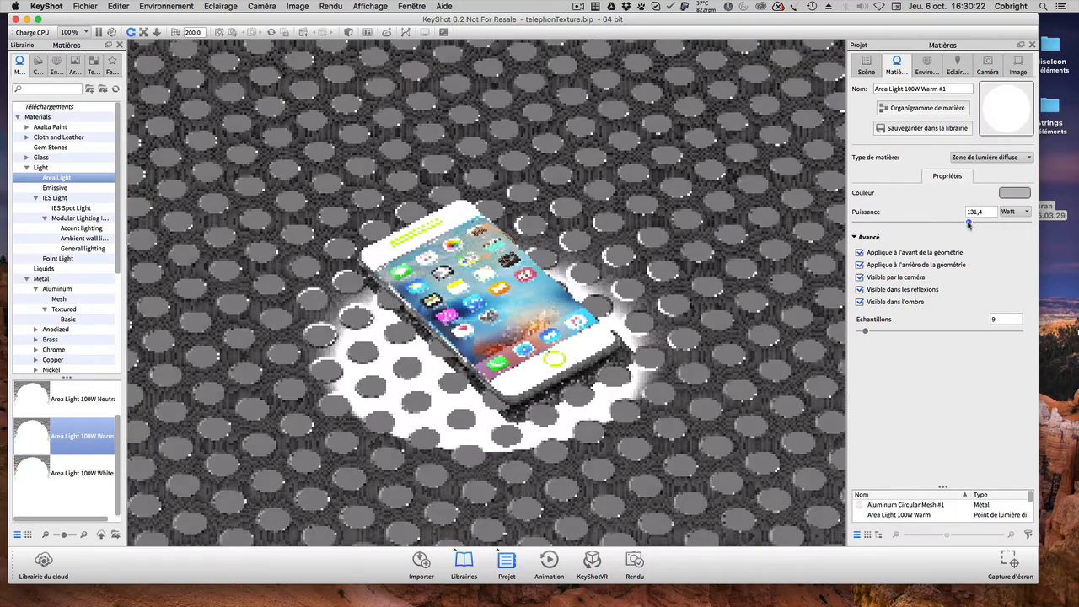
left_click(1028, 195)
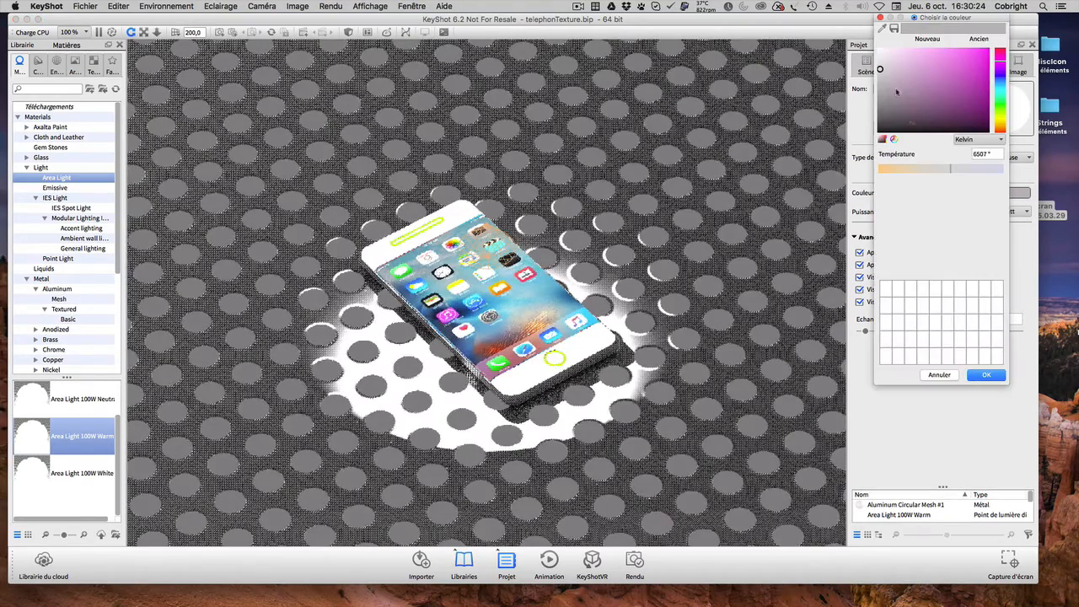
left_click(880, 59)
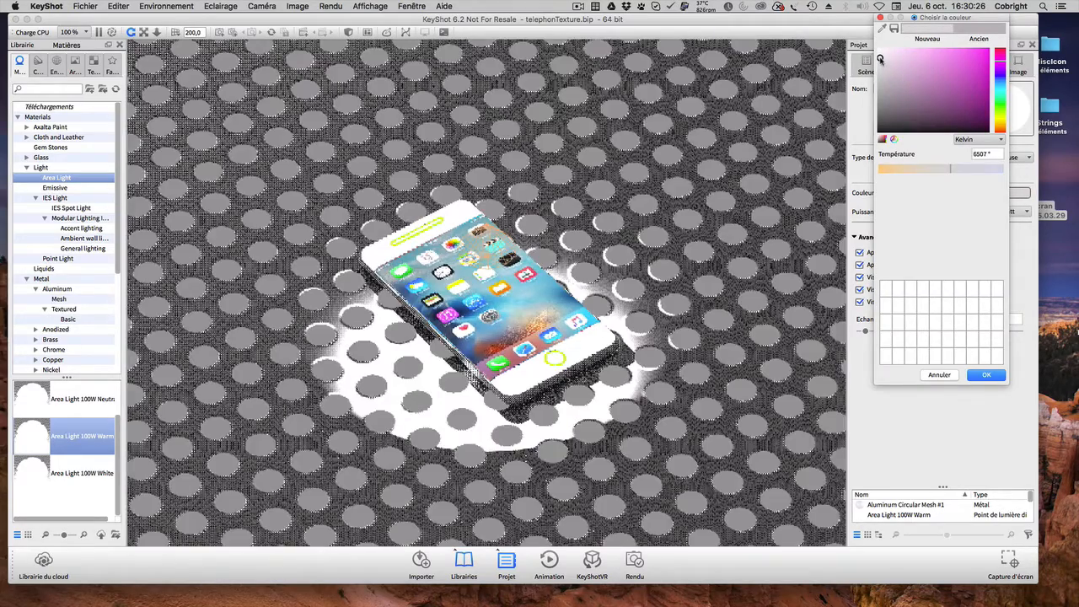
left_click(987, 374)
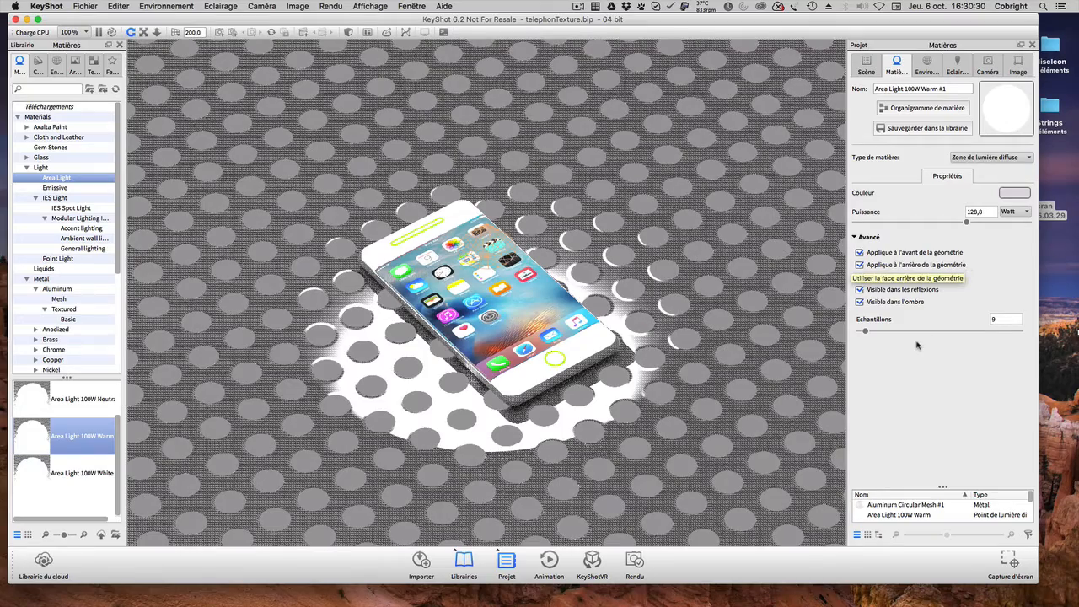
- Increase the area light's sample count to 70
left_click_drag(865, 331, 903, 333)
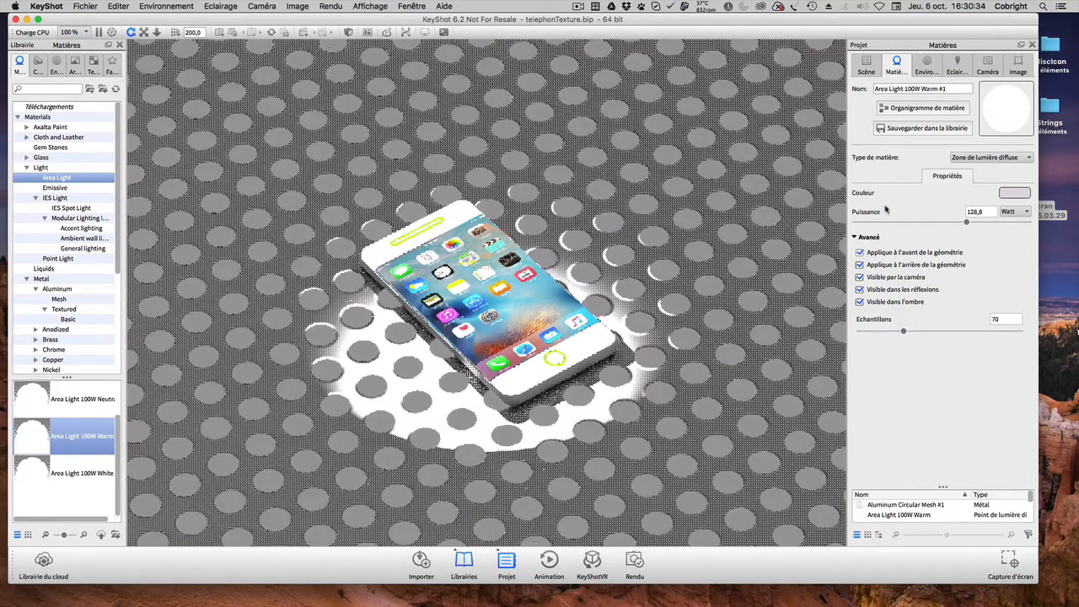
left_click(867, 66)
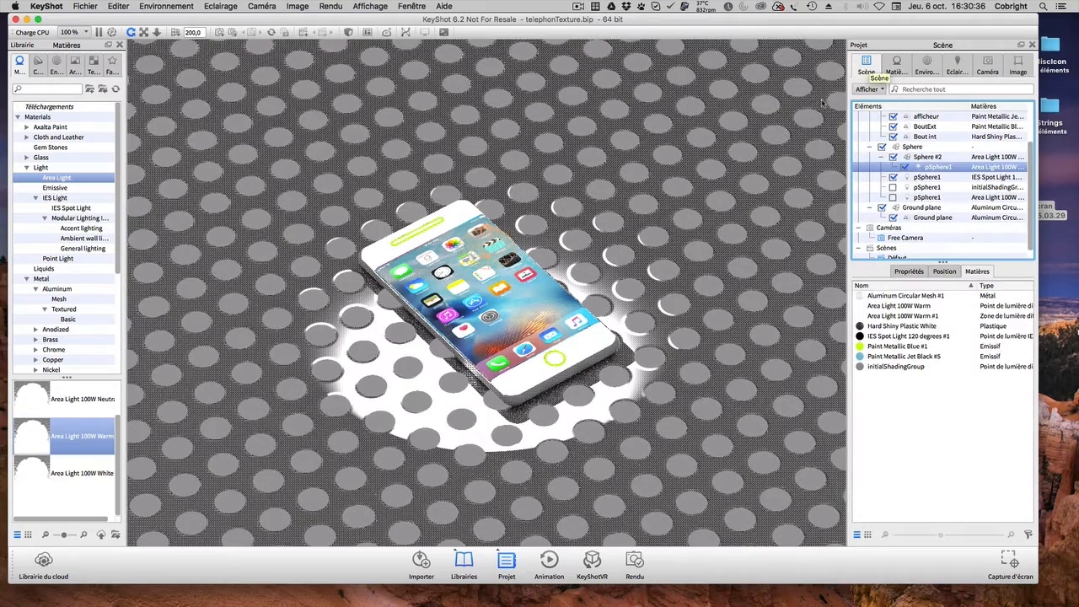
scroll(480, 299, "up", 5)
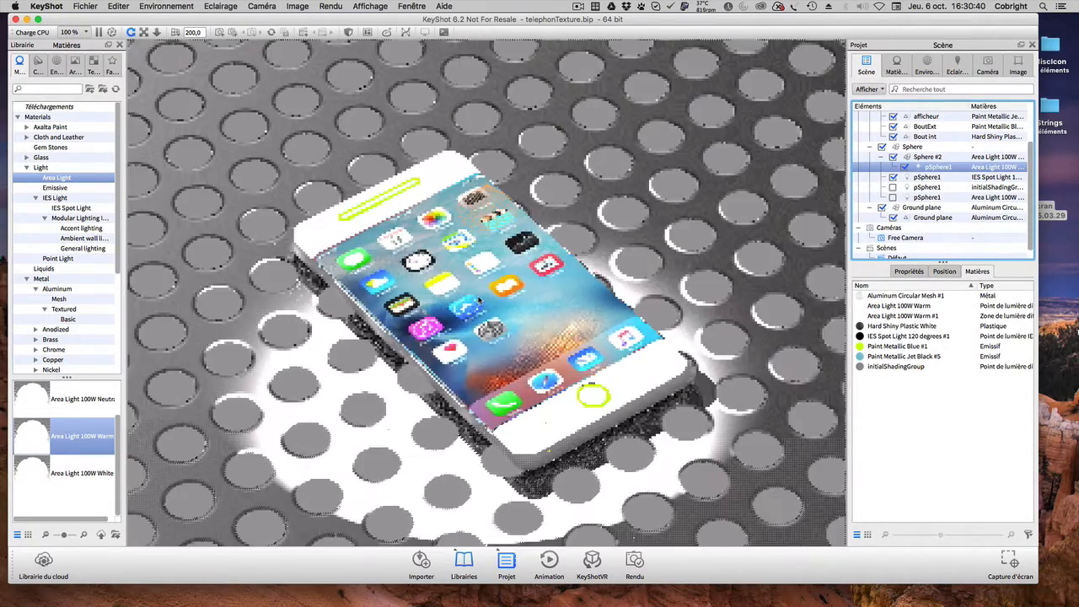
- Open the IES Spot Light 120 degrees material of the visible pSphere1 and reduce its multiplier to 0.065
left_click(927, 68)
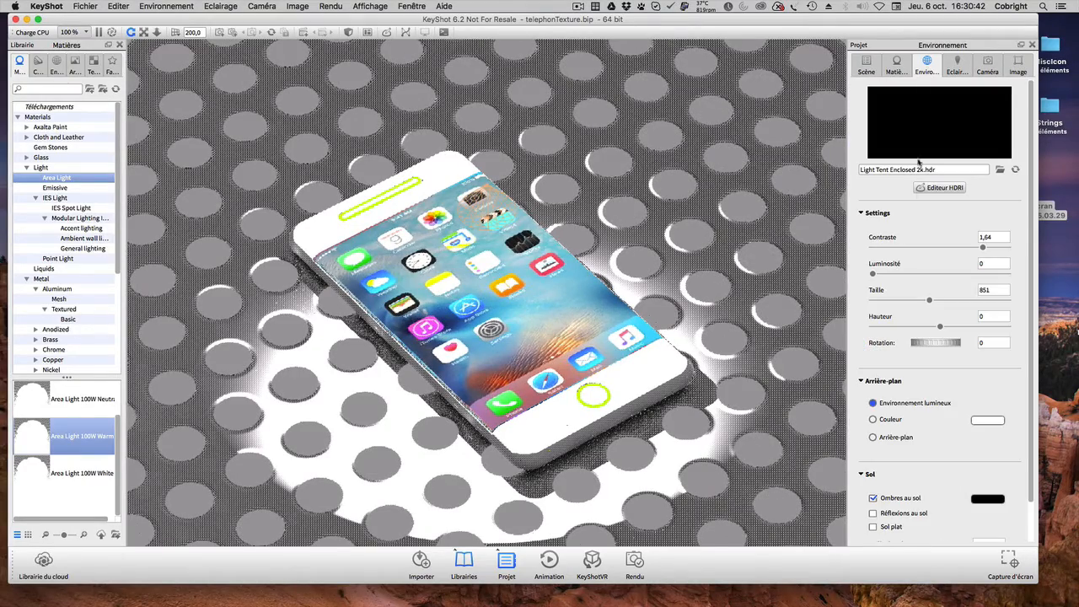
left_click(899, 68)
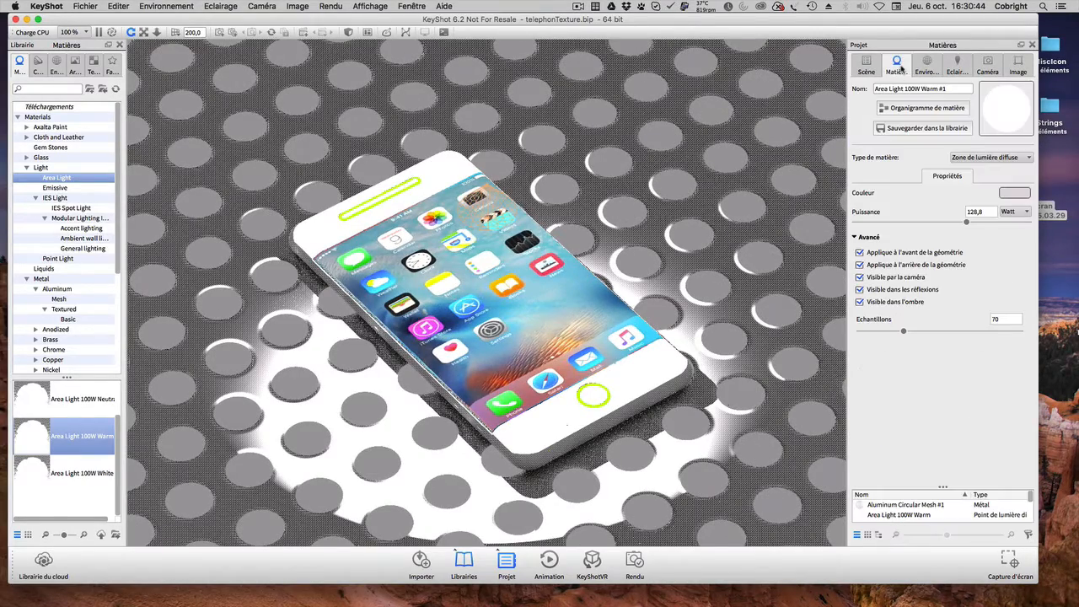
left_click(868, 67)
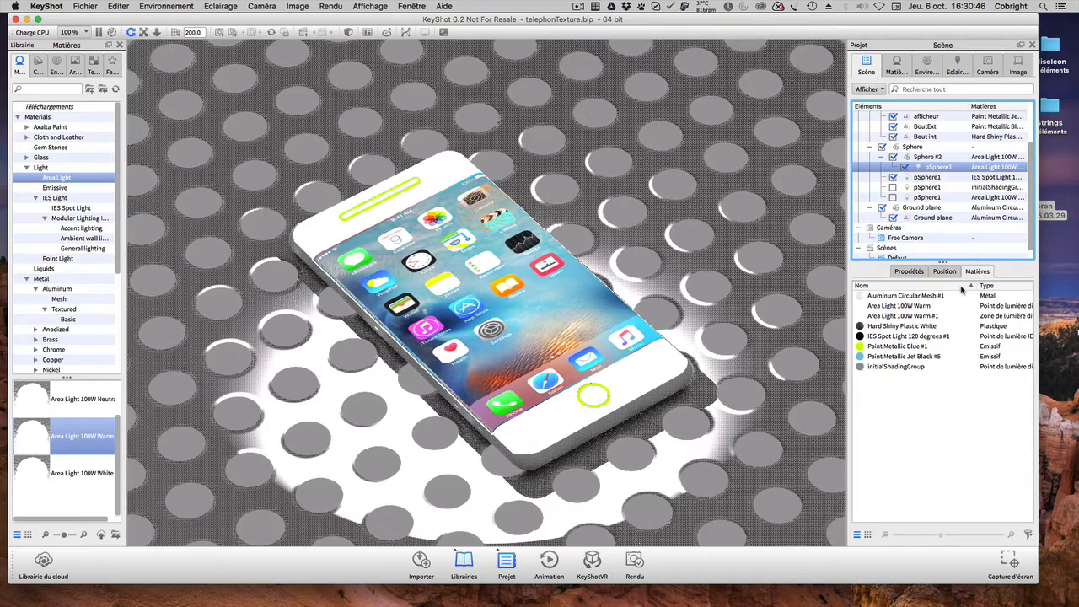
left_click(934, 158)
left_click(935, 178)
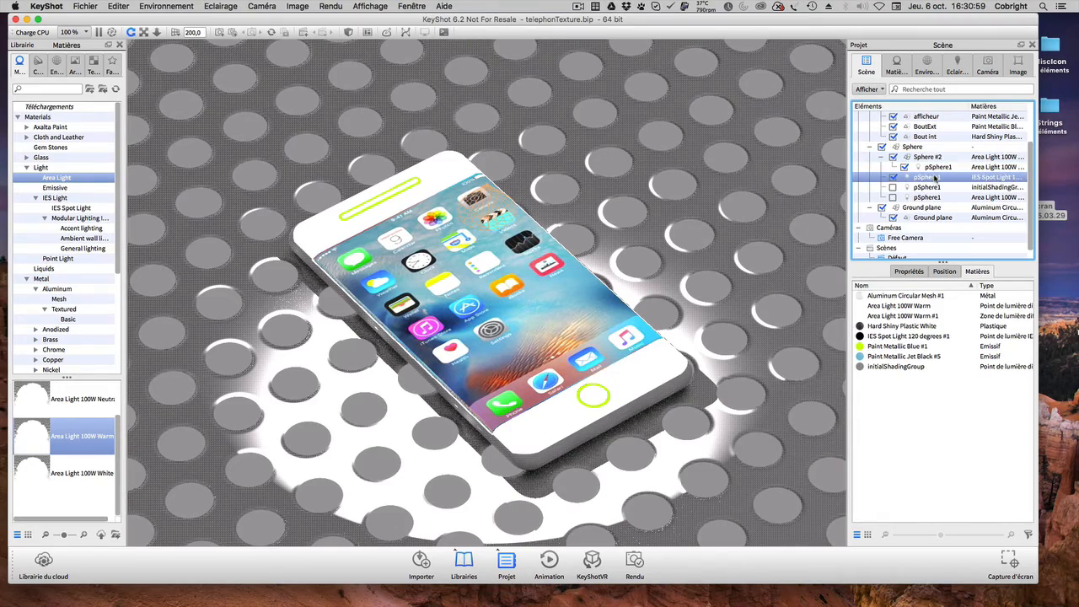
double_click(934, 178)
left_click_drag(929, 243, 859, 245)
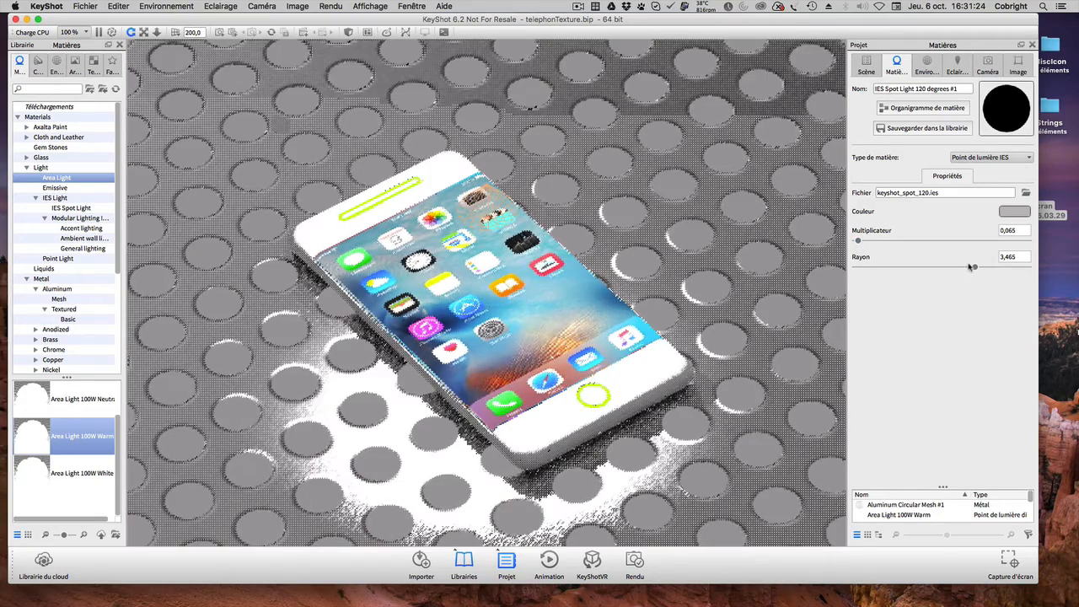
- Set the IES spot light's radius to 50 and raise its multiplier to about 2.86
left_click_drag(975, 268, 988, 267)
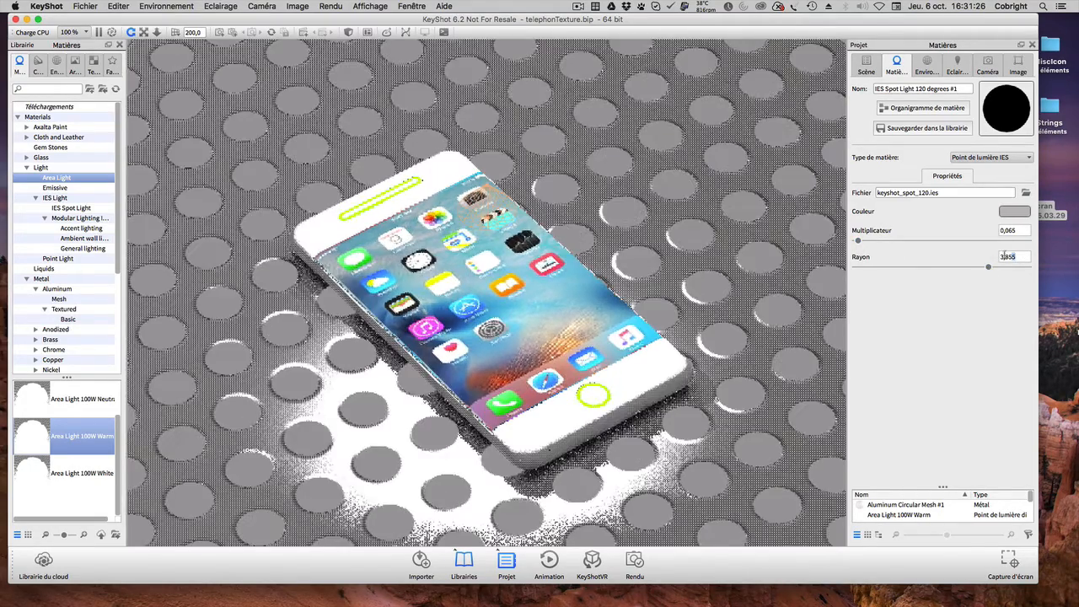
type("50")
key("Return")
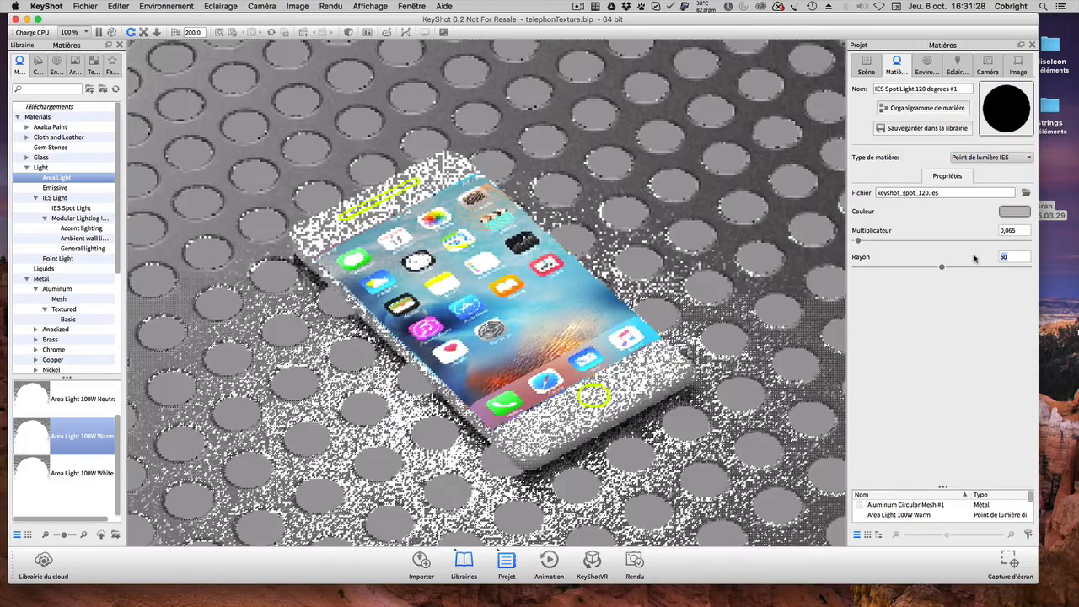
left_click_drag(858, 241, 954, 243)
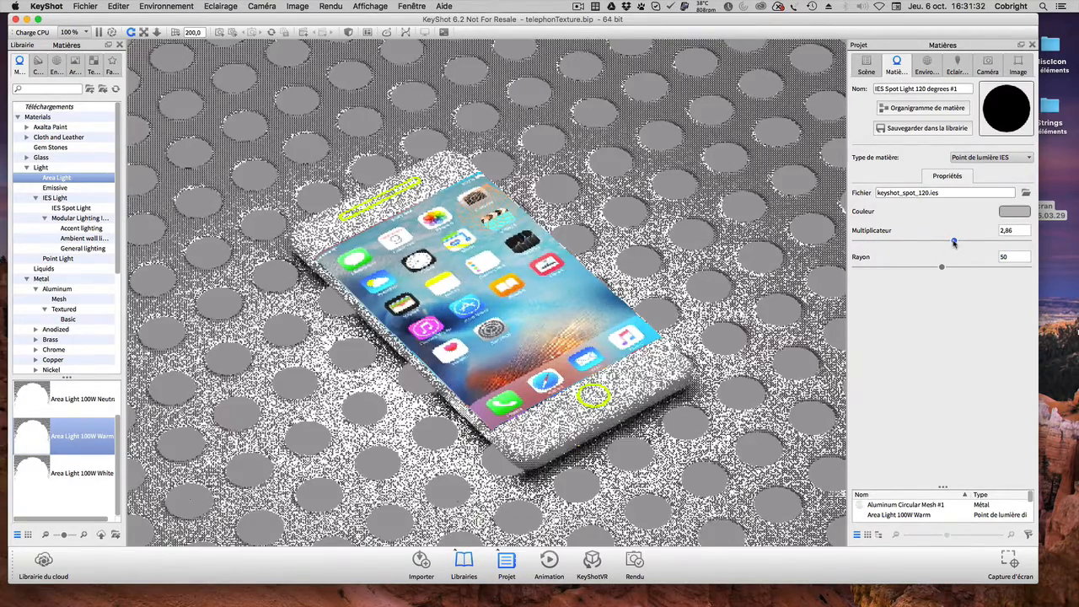